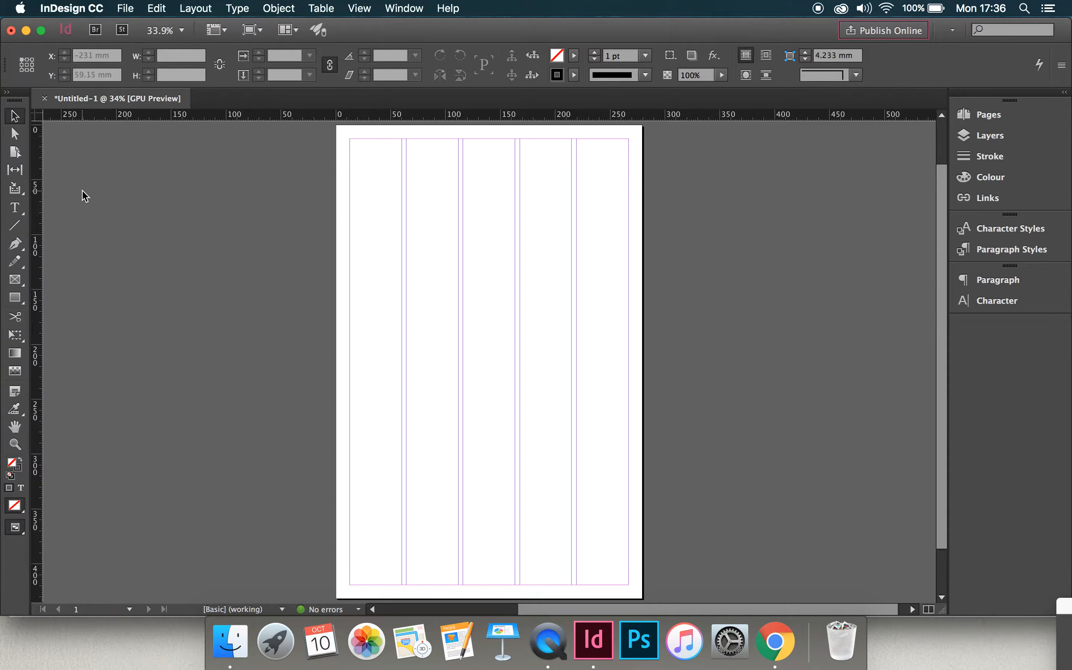
Draw a text frame about 199 × 62 mm across the top of columns two to five and fill one line with repeated placeholder letters "fg".
click(15, 208)
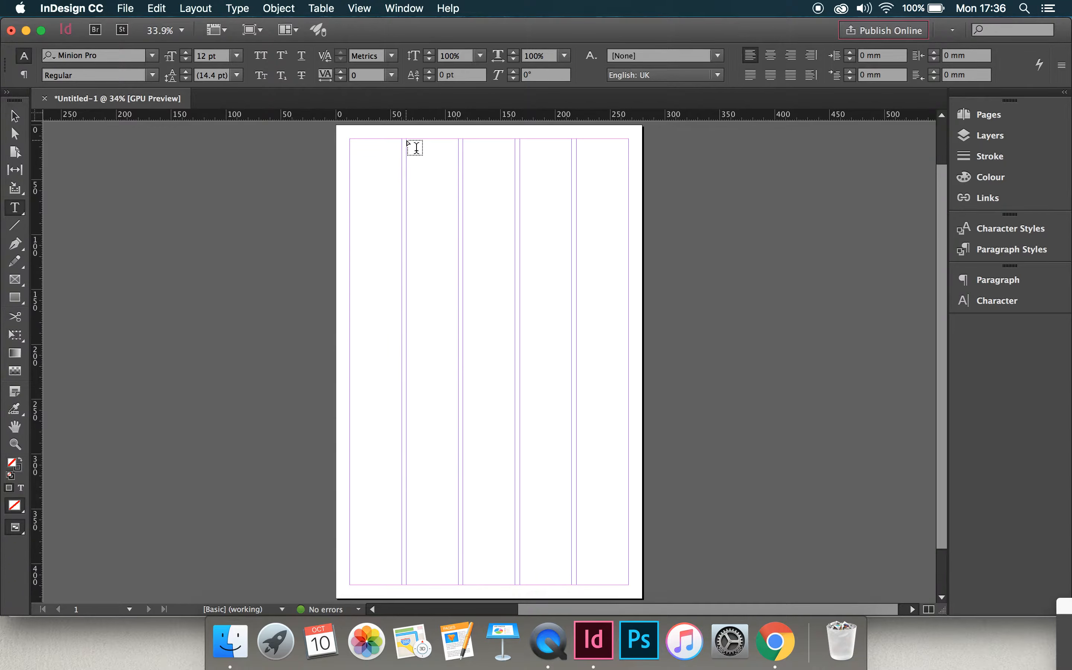
drag(408, 141, 624, 205)
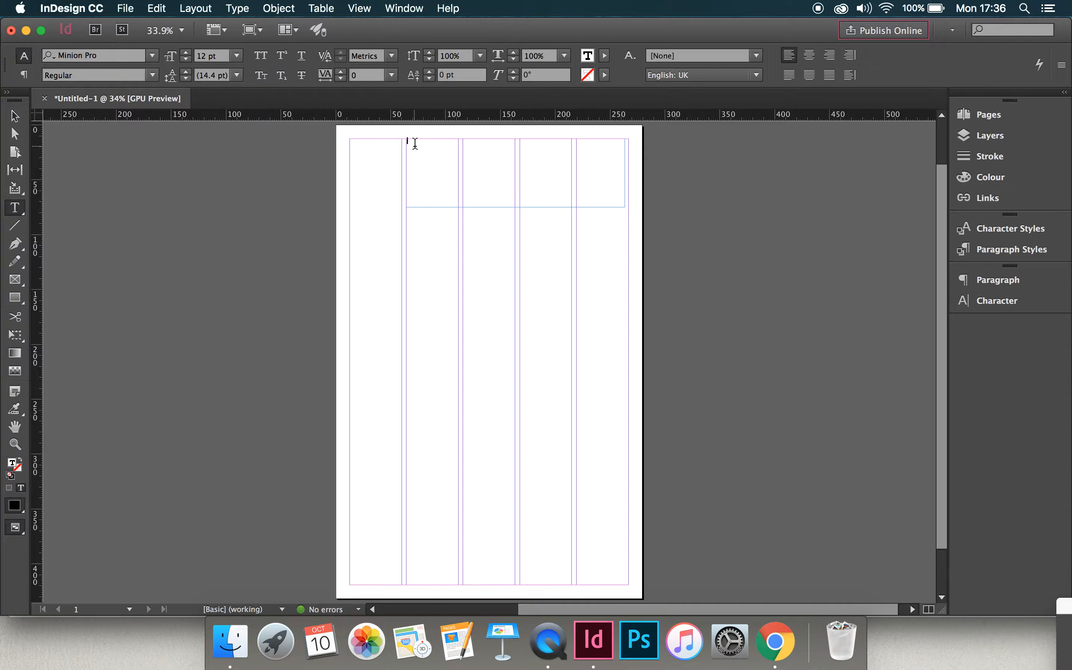
text(......)
Change the font of all the placeholder text in the frame to Impact.
click(15, 445)
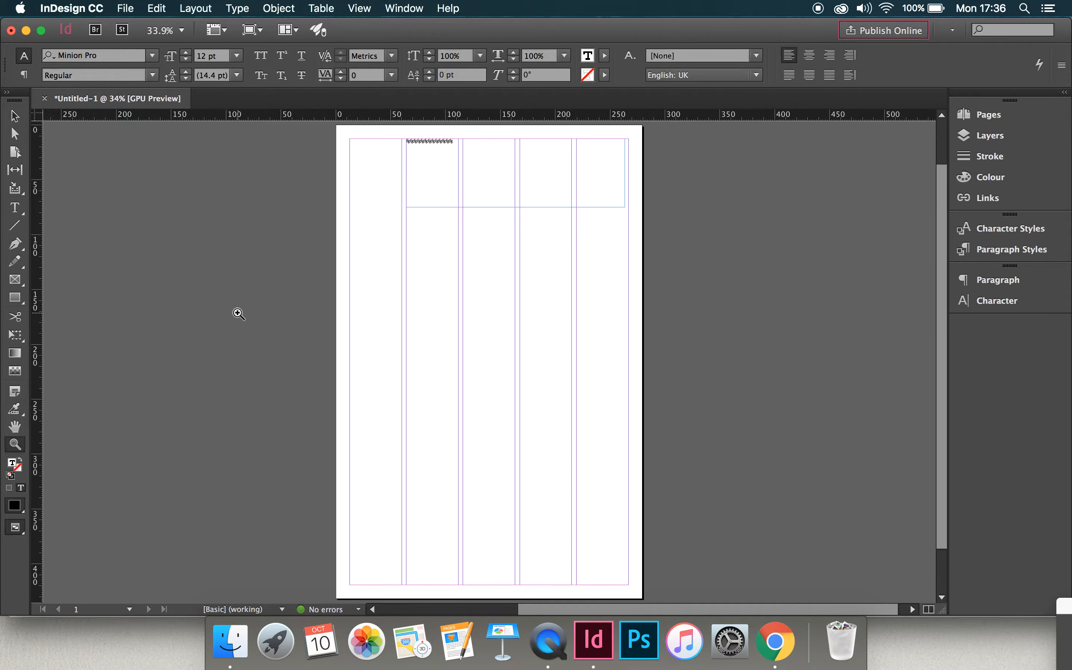
click(491, 207)
click(494, 262)
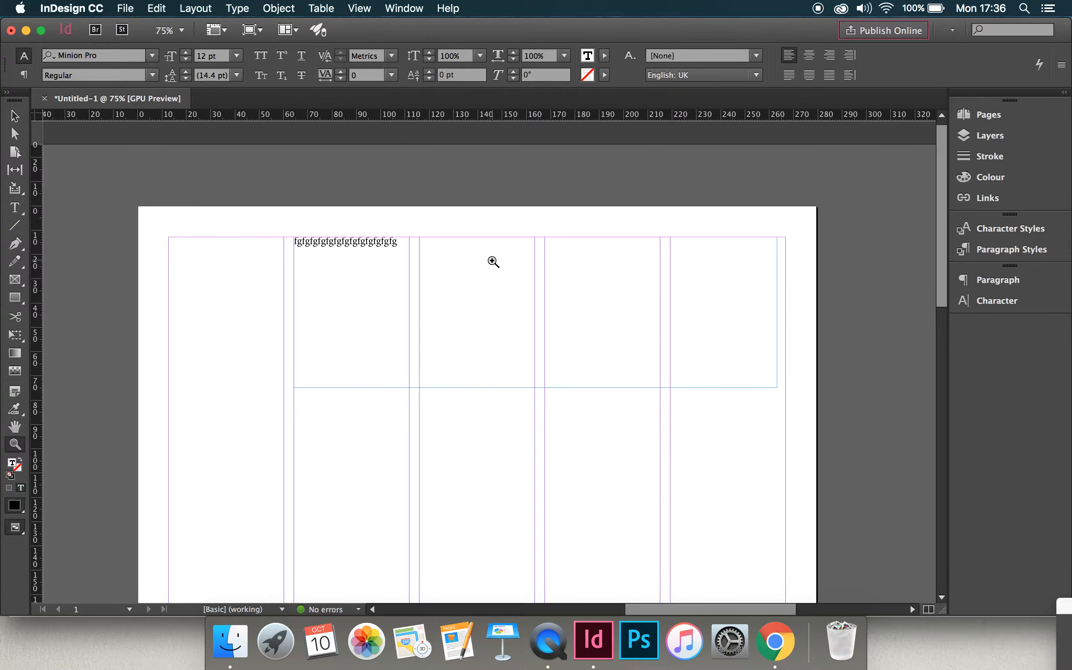
scroll(494, 261, down, 2)
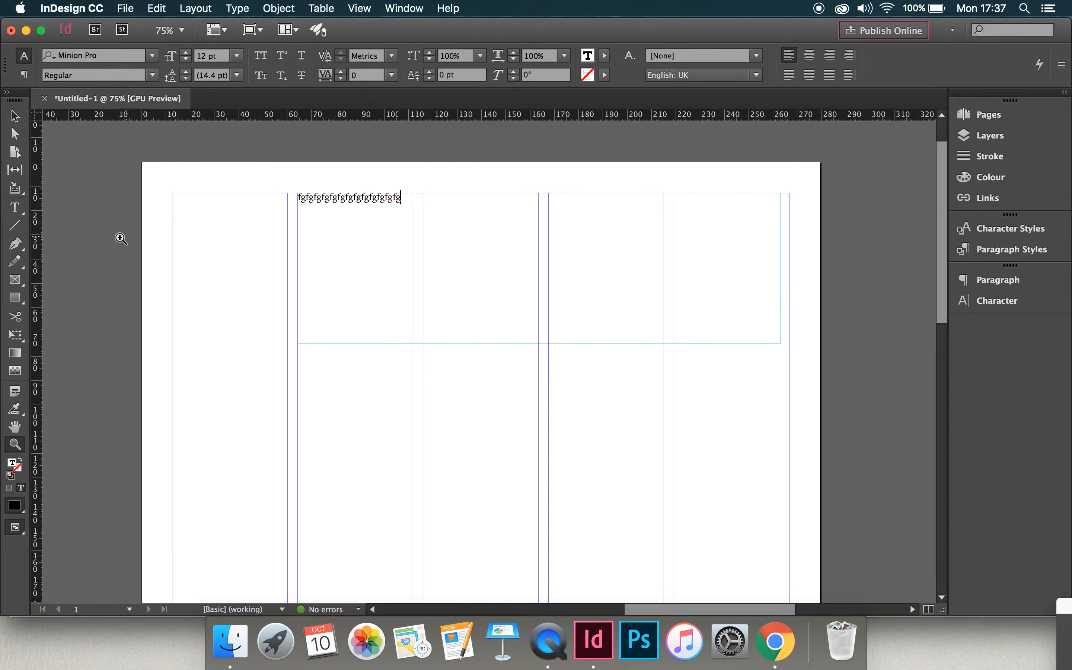
click(18, 210)
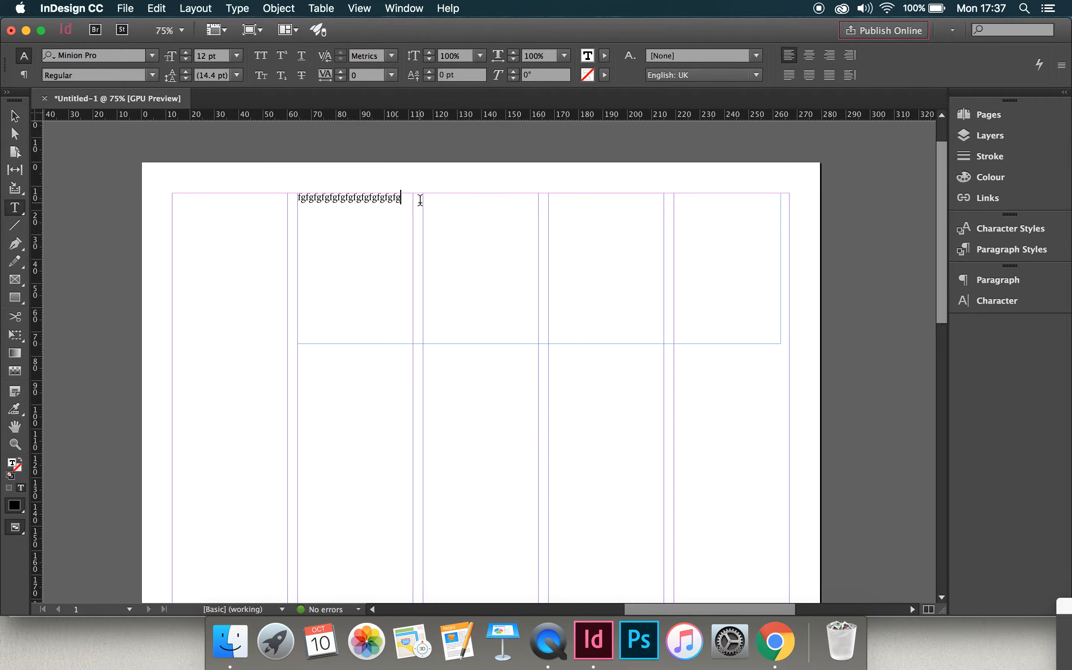
key(super+a)
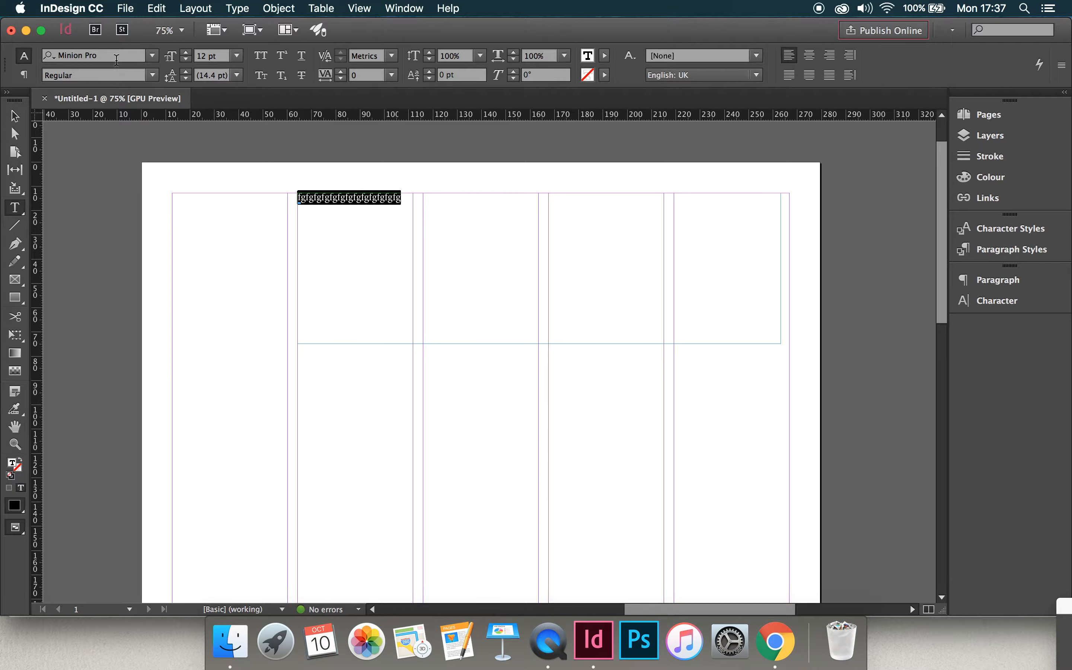
click(153, 55)
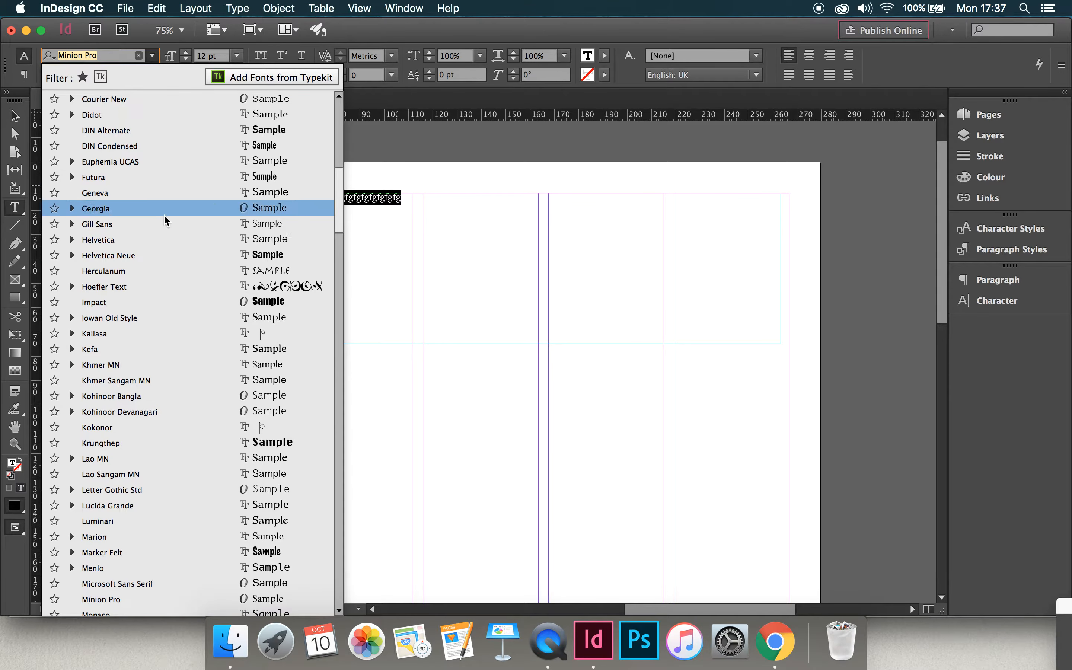
scroll(159, 270, down, 2)
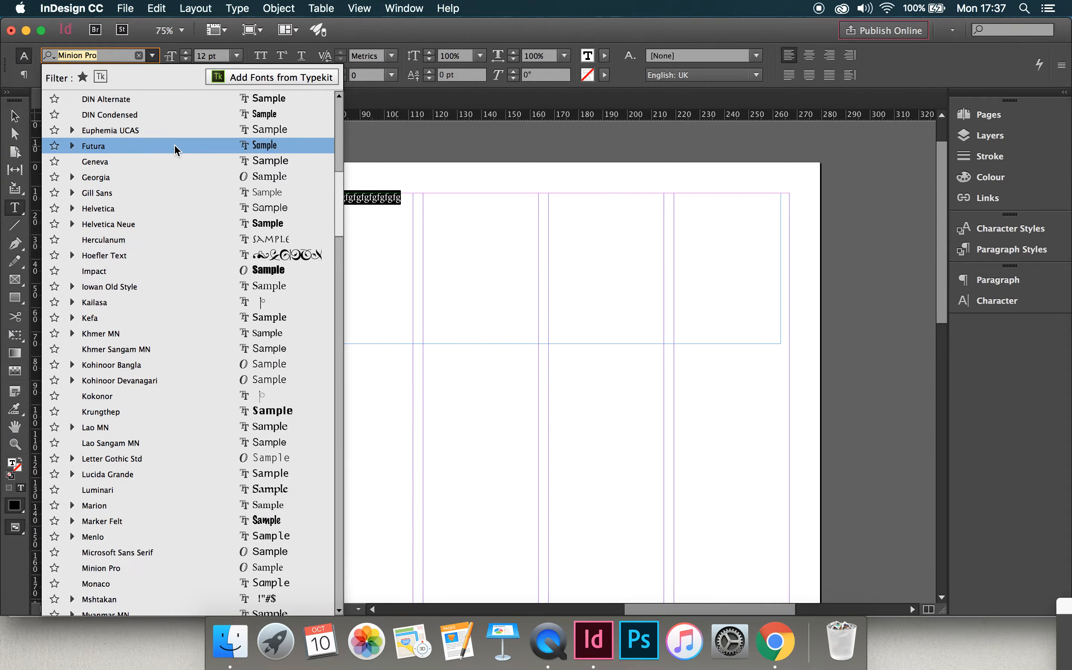
scroll(175, 148, up, 4)
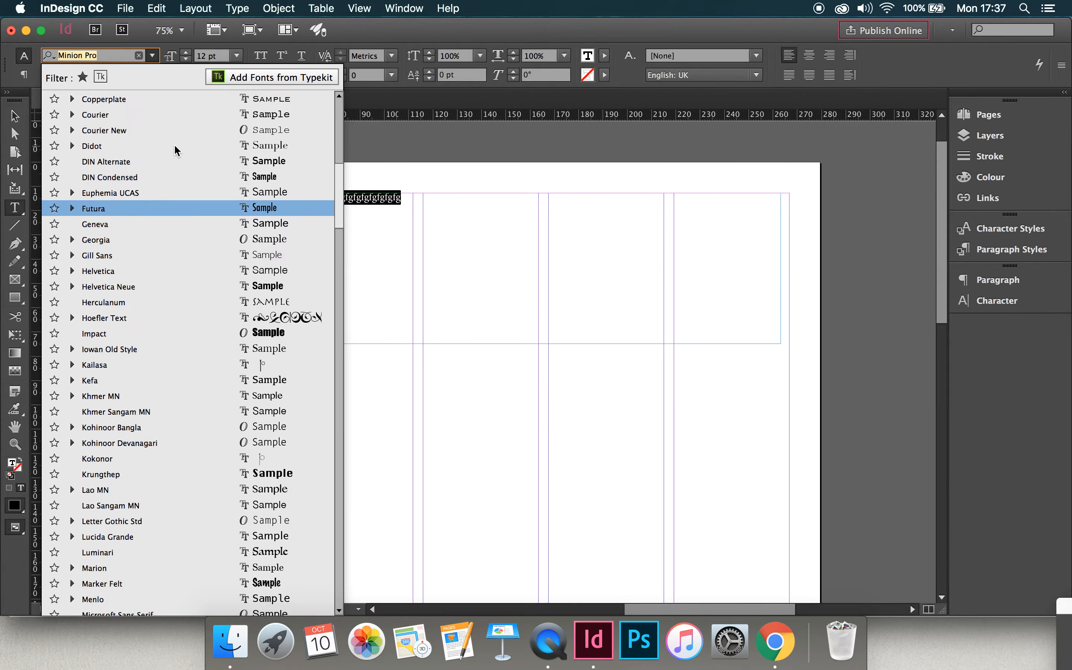
scroll(174, 147, up, 2)
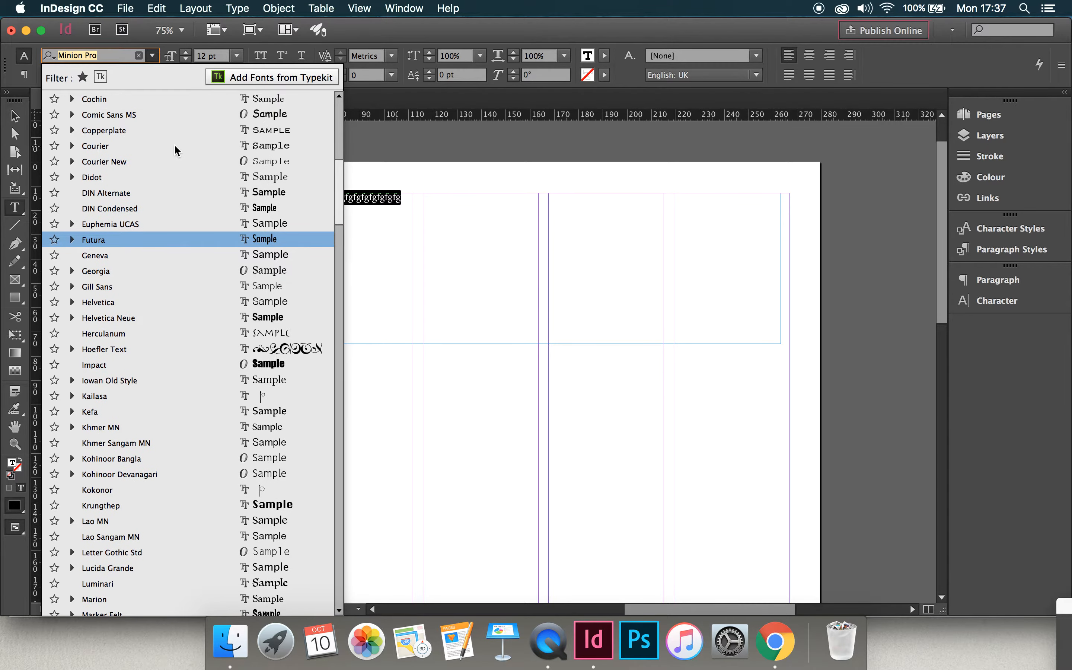
scroll(175, 146, down, 1)
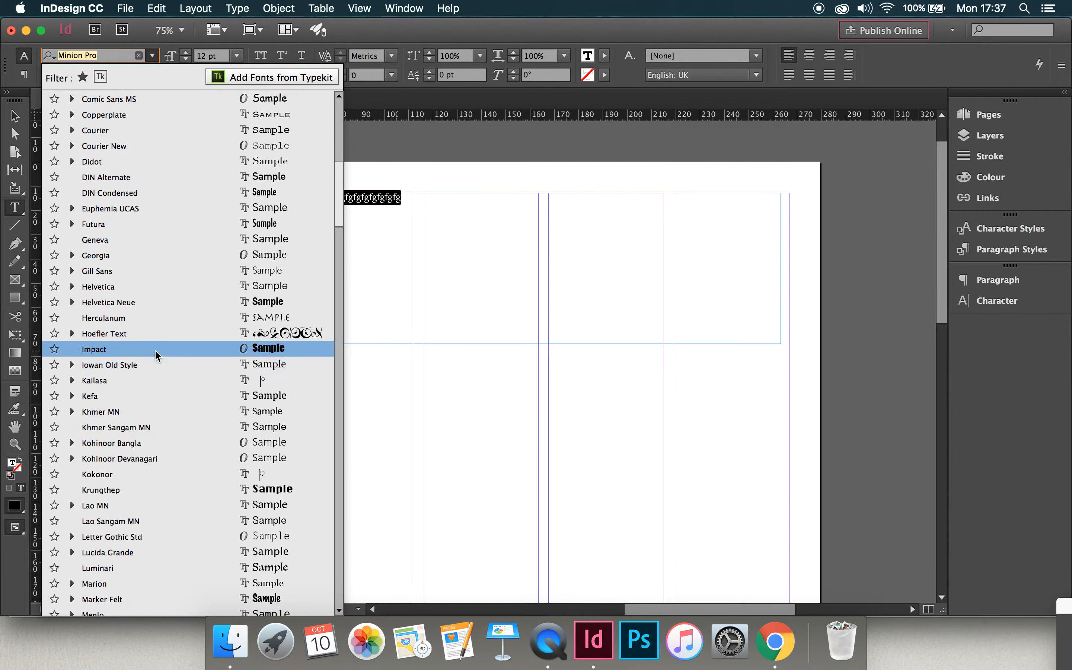
scroll(156, 354, up, 15)
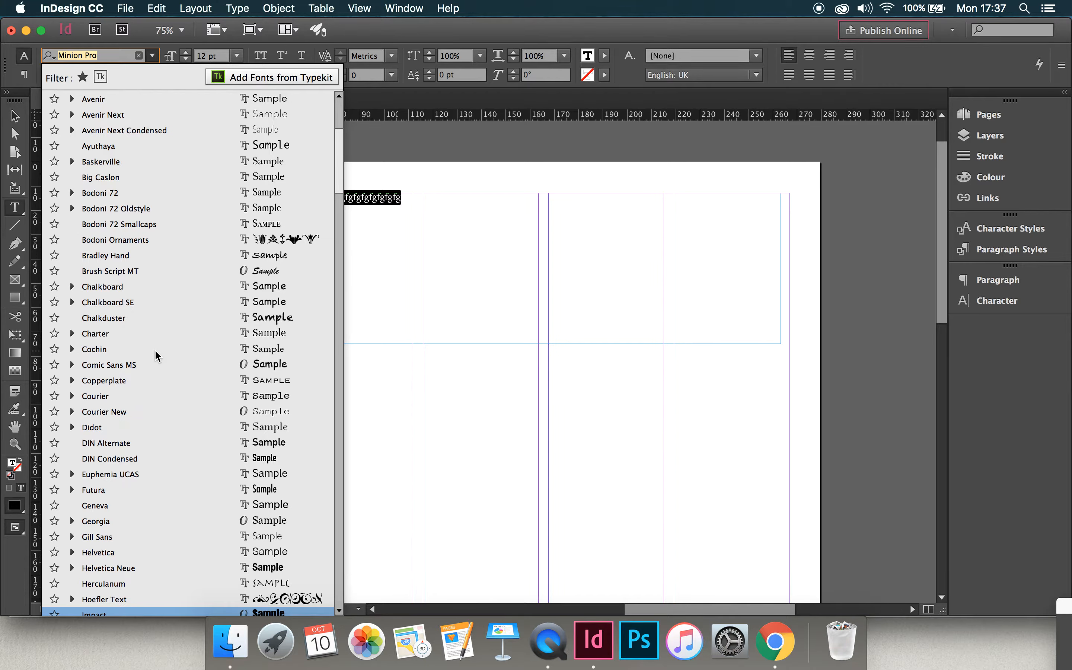
scroll(165, 472, down, 9)
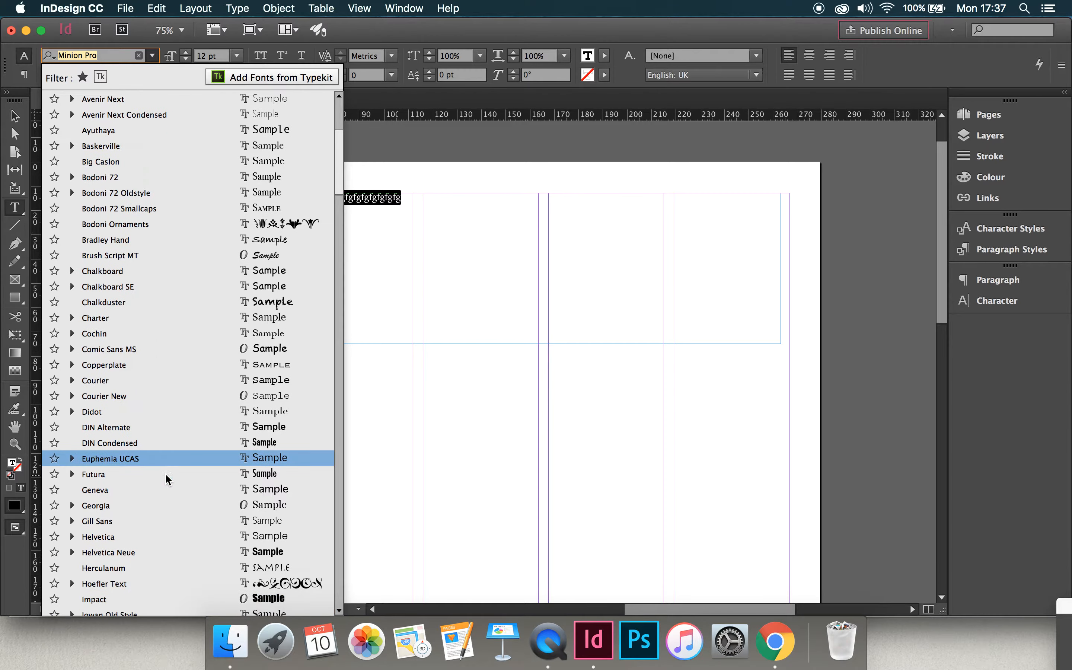
scroll(165, 472, down, 1)
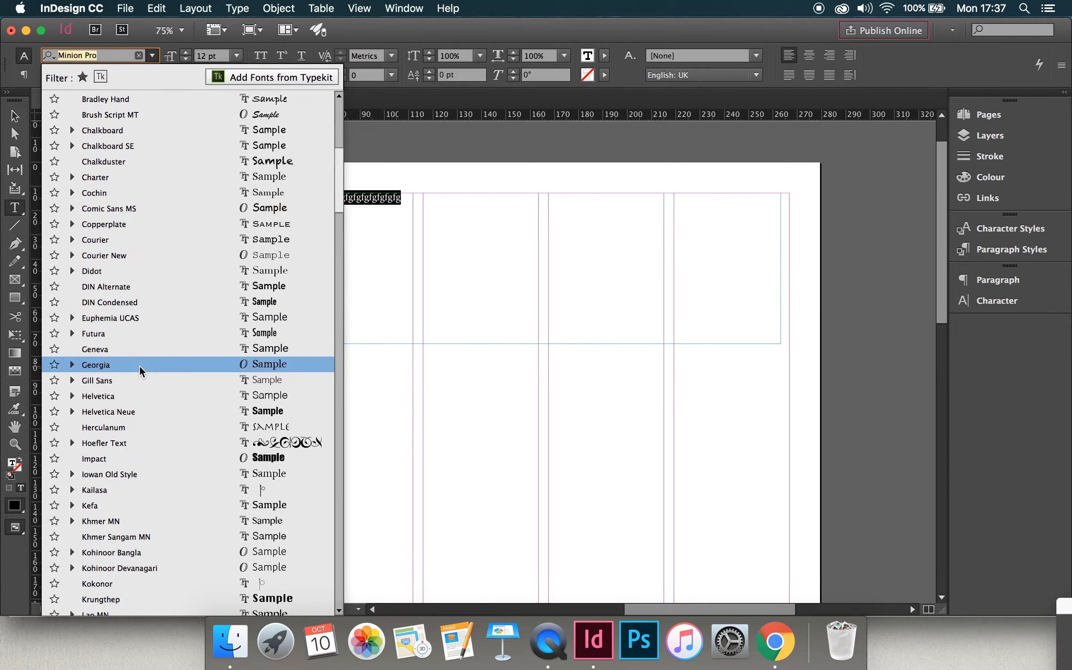
click(128, 459)
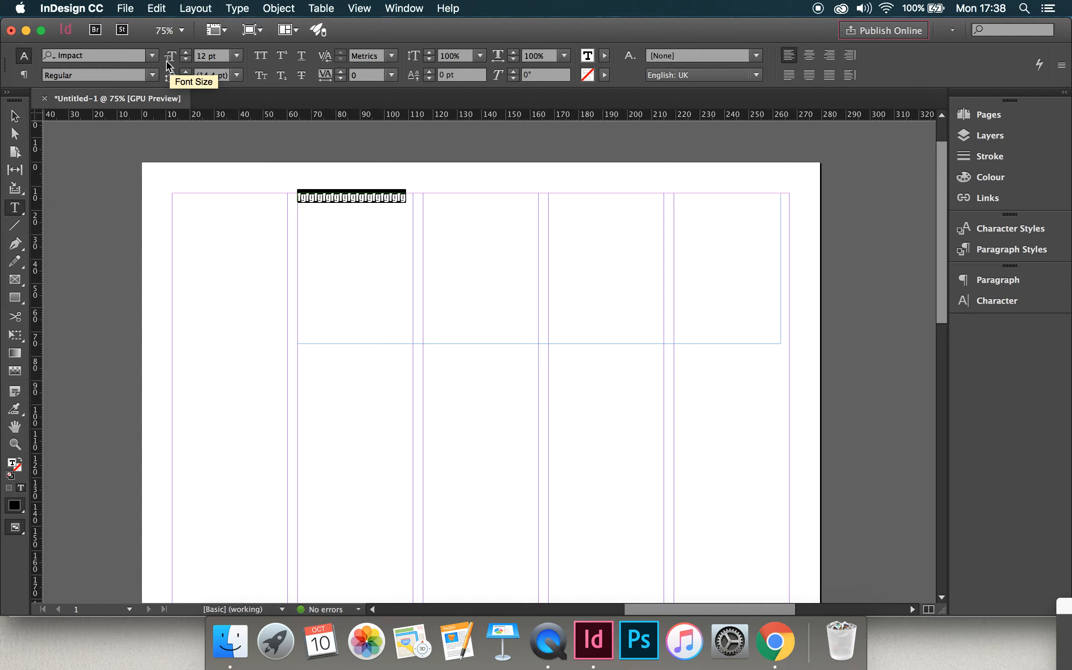
Set the headline text to 72 pt and extend it with more "fg" letters to fill the second line.
click(237, 57)
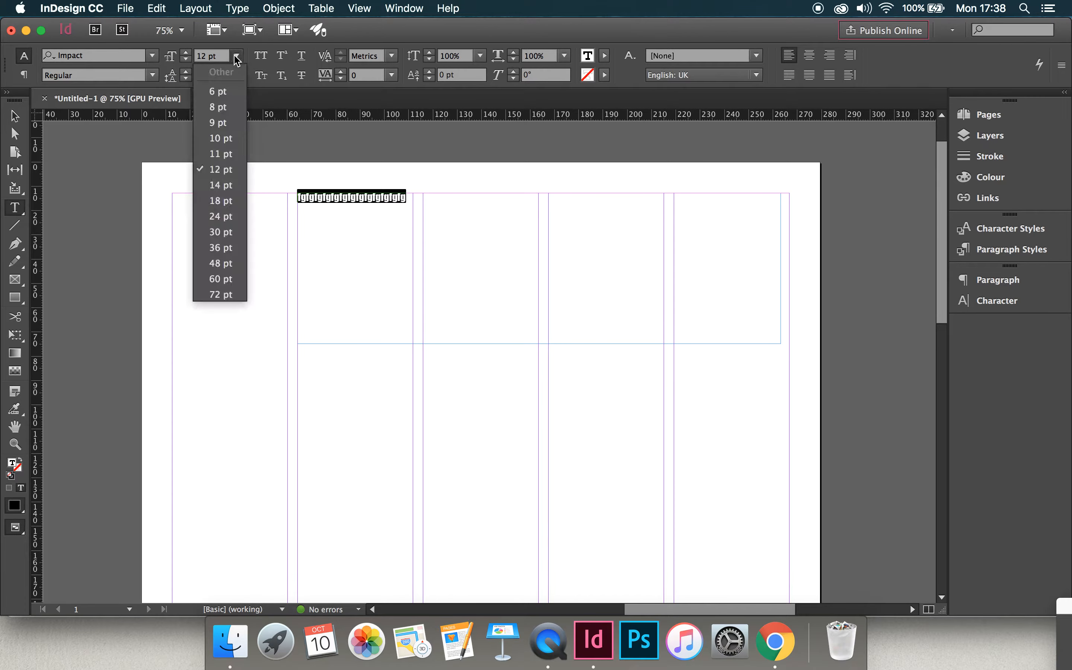
click(225, 297)
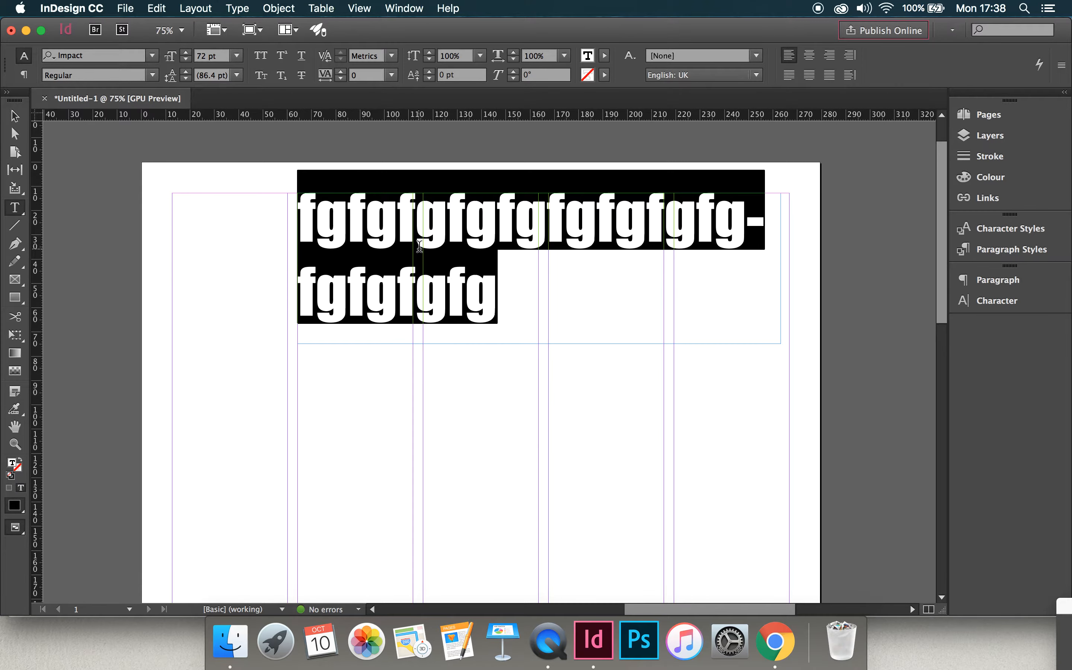
click(490, 289)
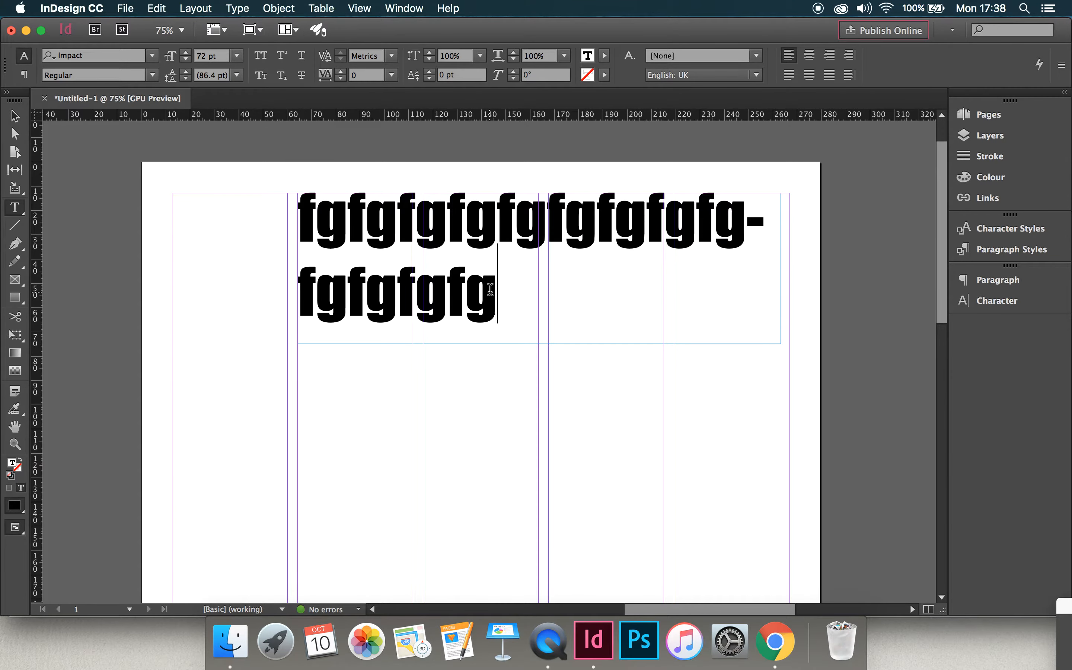
text(fgfgfgfg)
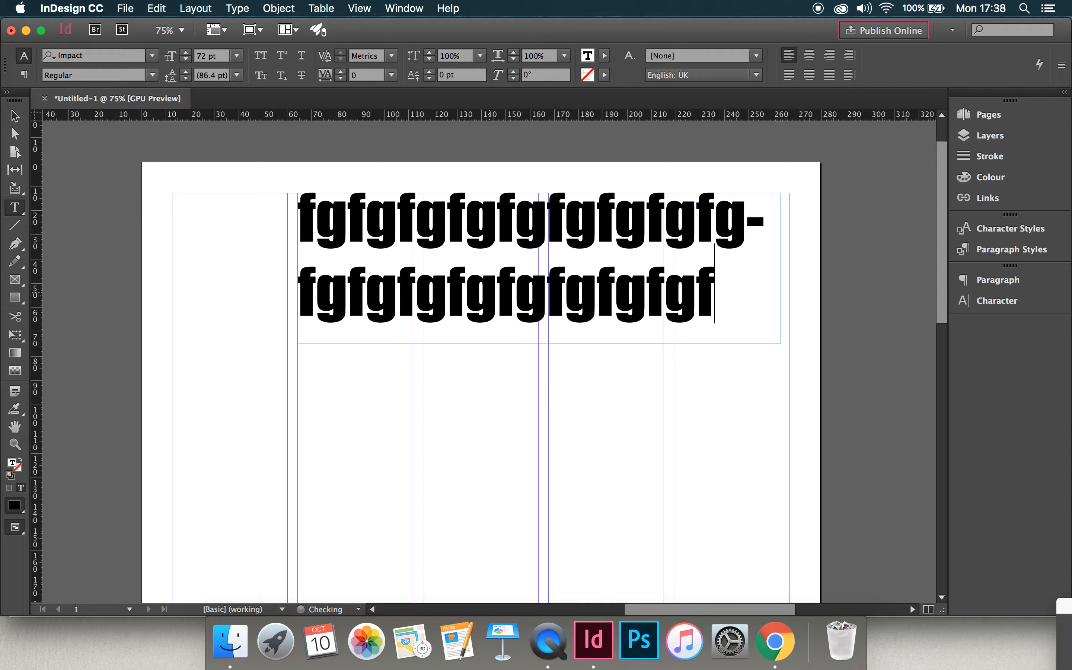
text(f)
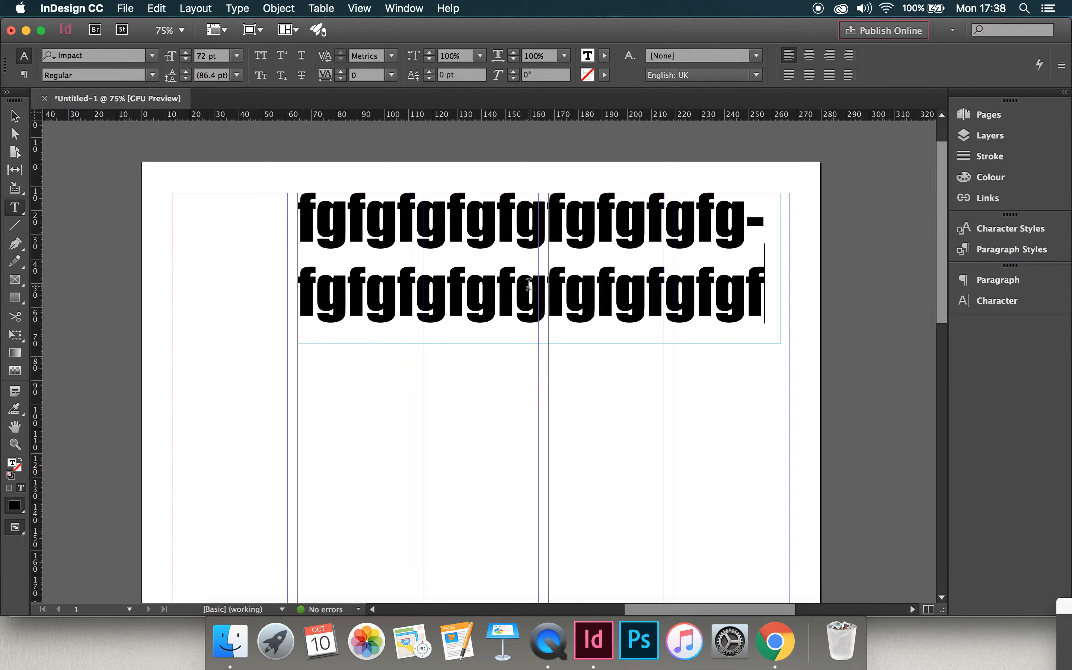
Set the leading of the whole two-line headline to 72 pt, then deselect the text.
click(599, 283)
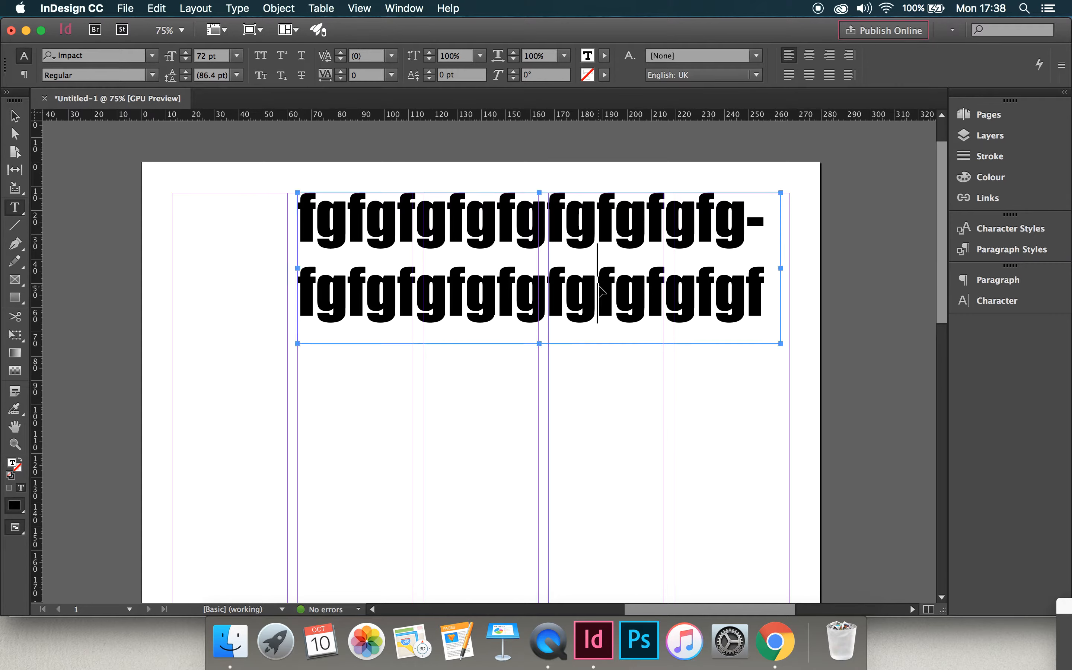
key(super+a)
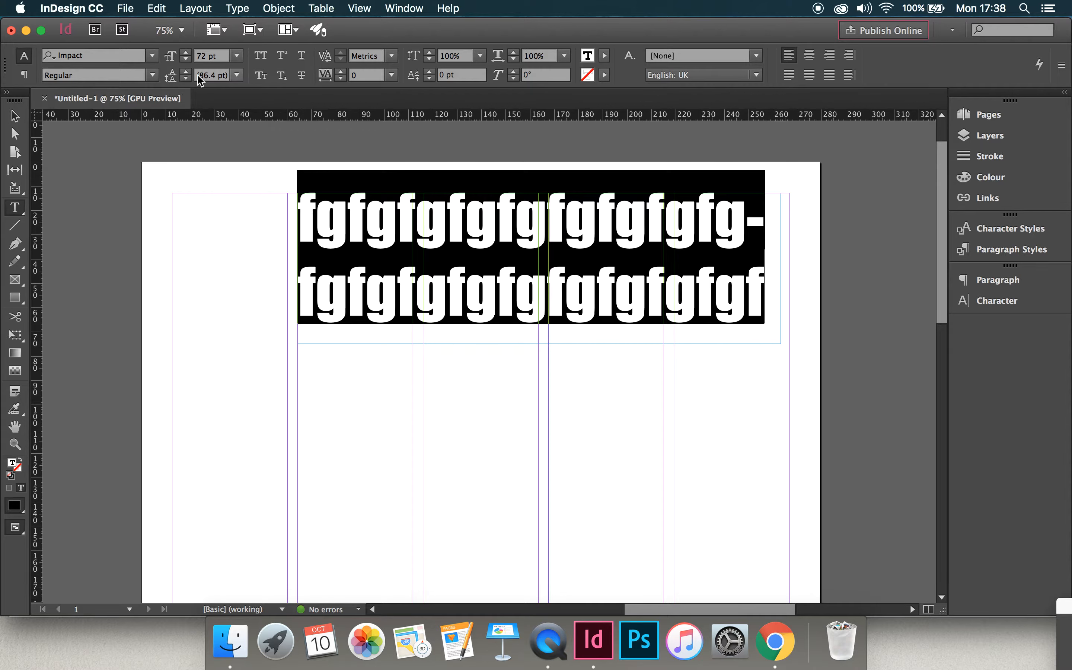
click(238, 76)
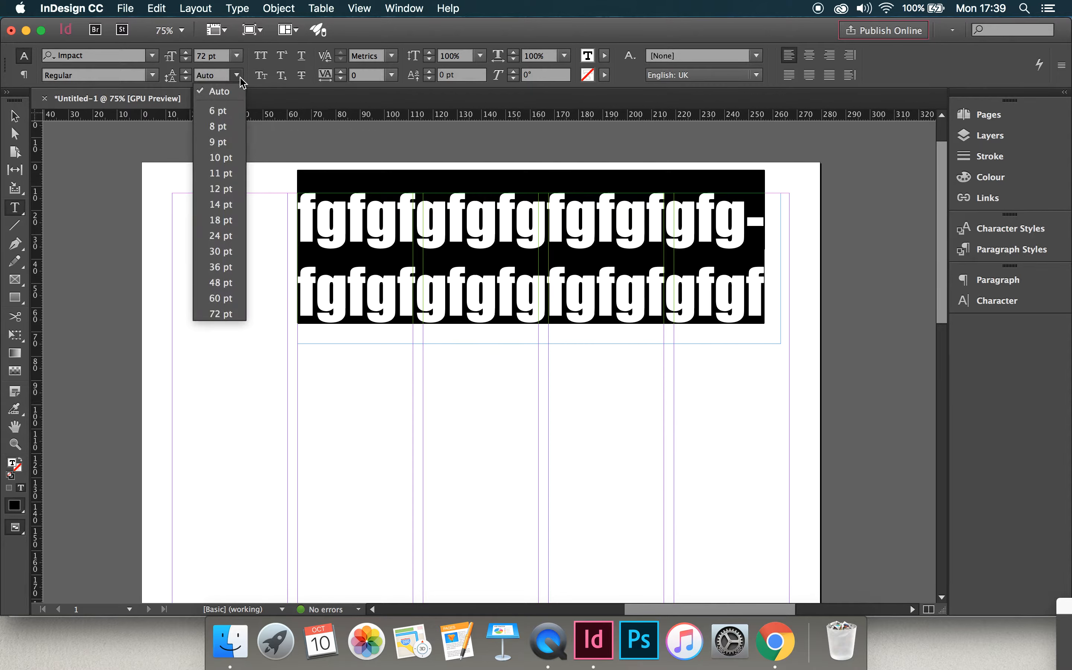
click(224, 313)
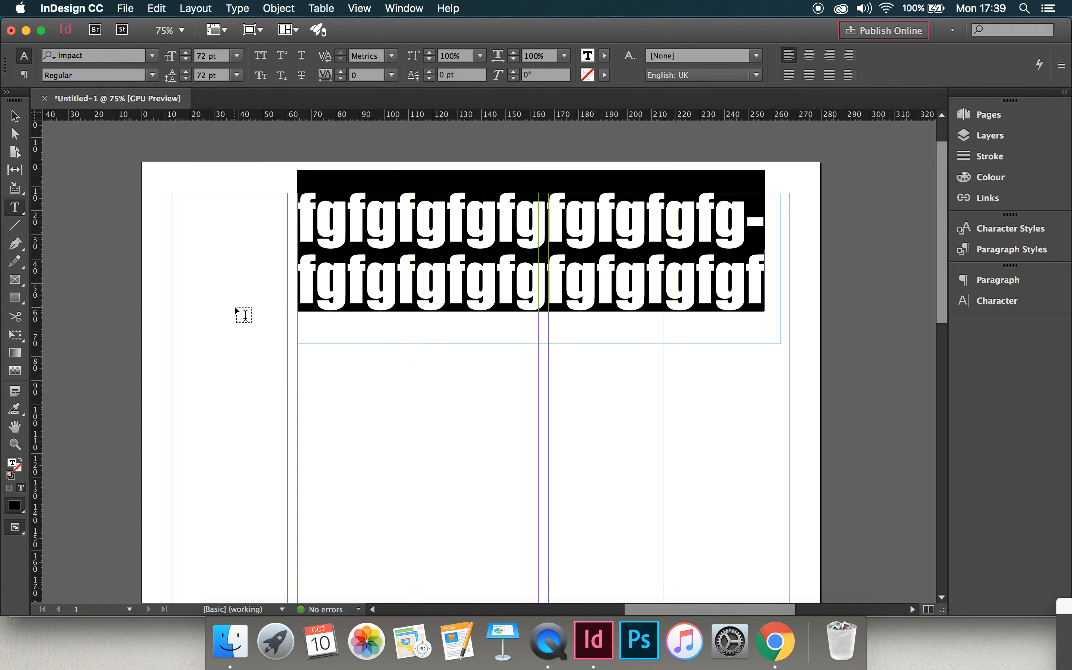
click(244, 284)
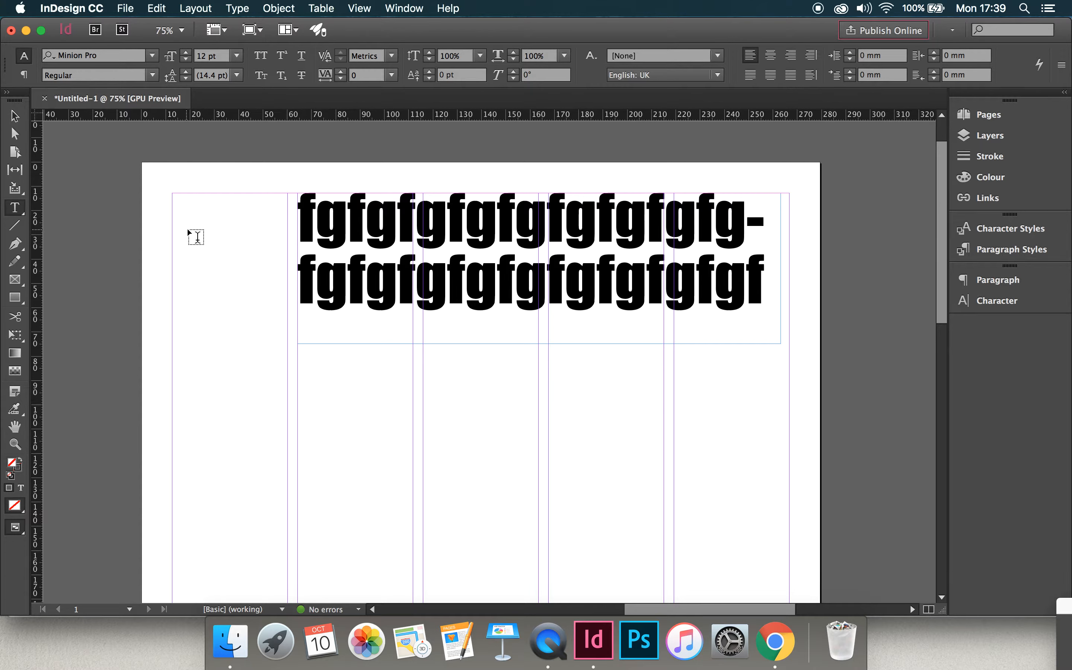
Resize the headline frame to about 56 mm high and widen it to the page's right margin, about 202 mm wide.
click(21, 116)
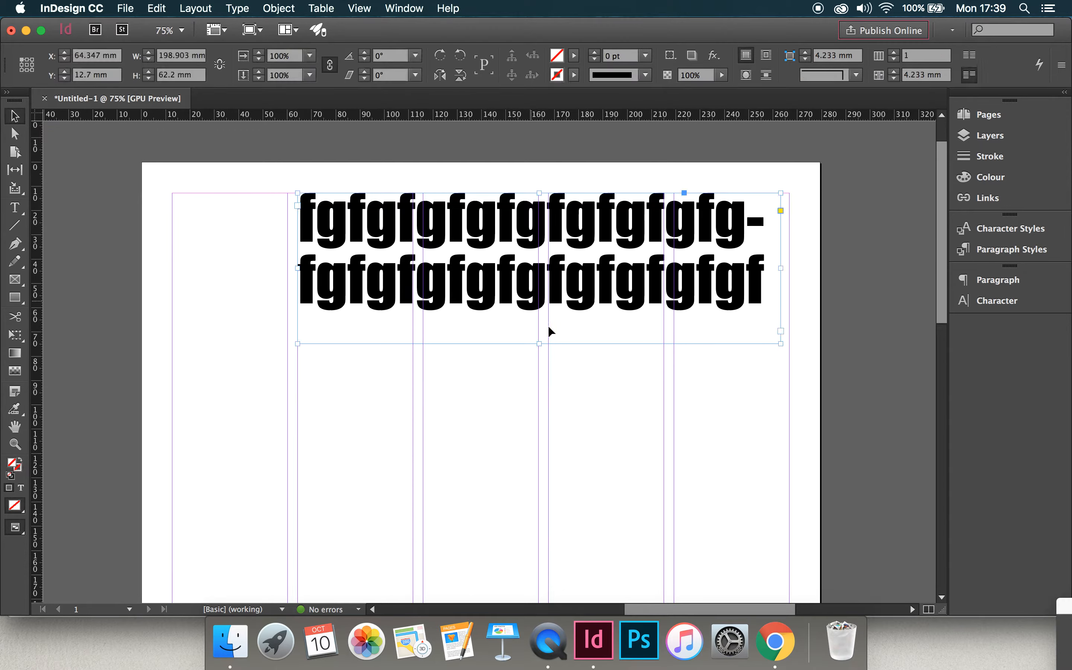
drag(536, 347, 538, 329)
mouse_move(541, 278)
mouse_down()
mouse_move(542, 336)
mouse_move(545, 279)
mouse_up()
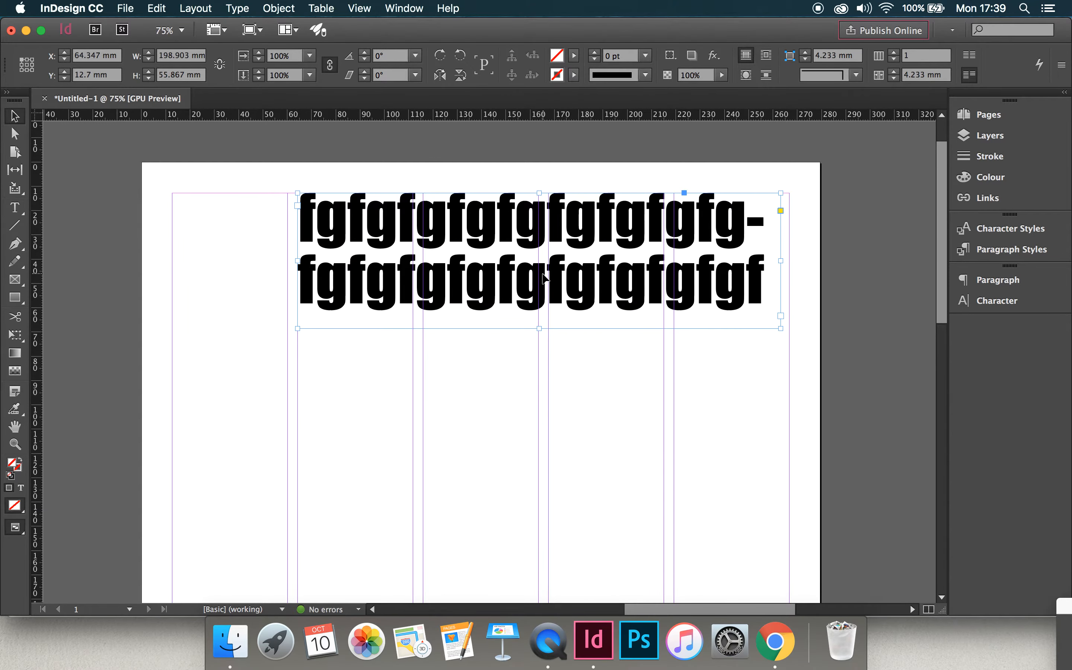
key(super+0)
drag(517, 155, 516, 179)
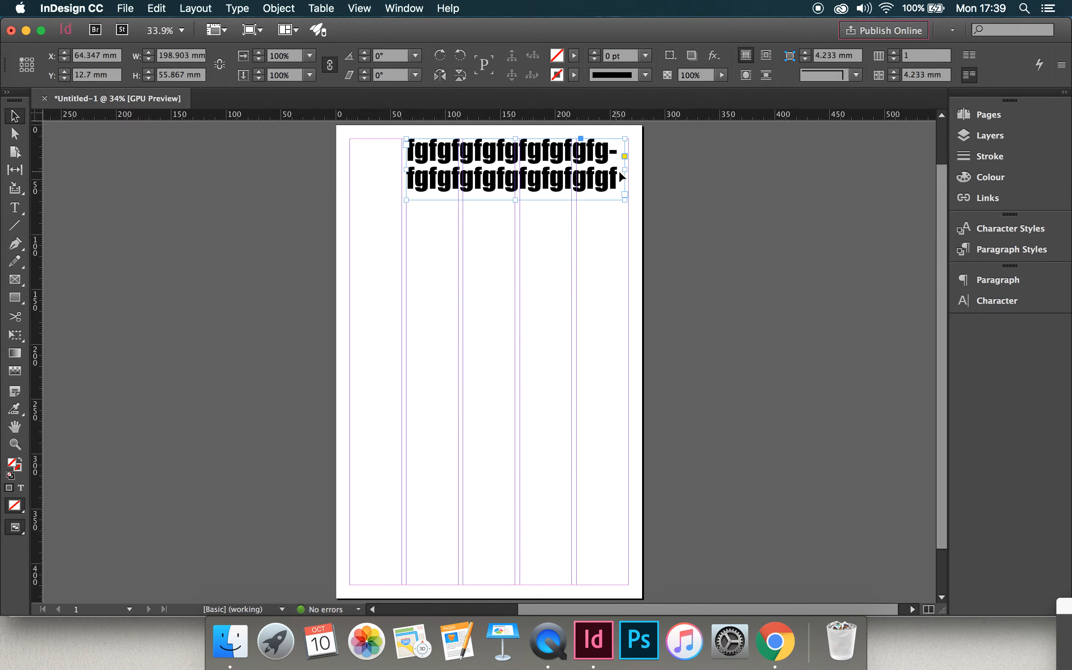
drag(627, 170, 630, 168)
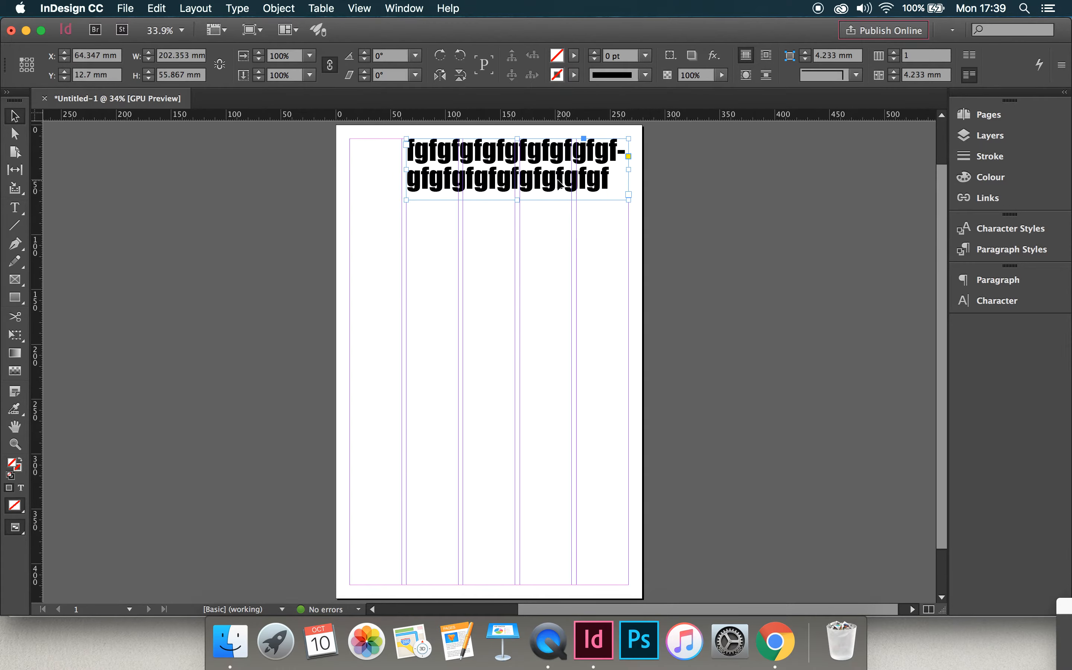
Move the headline frame down to about Y 124 mm and draw a picture frame about 202 × 100 mm above it, across columns two to five.
drag(567, 177, 563, 289)
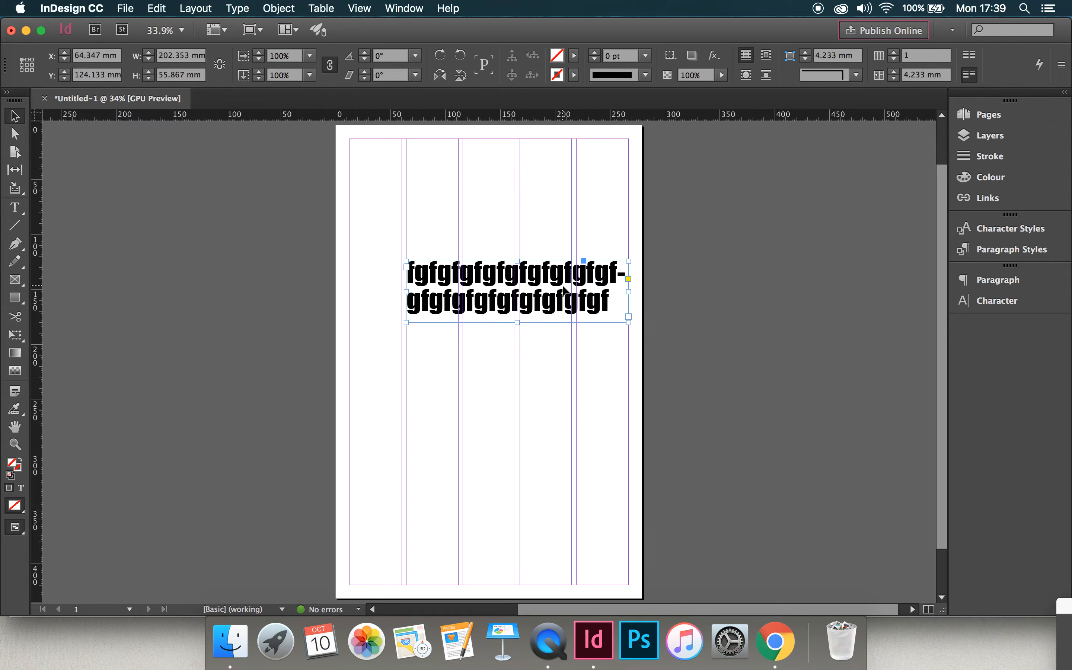
click(16, 281)
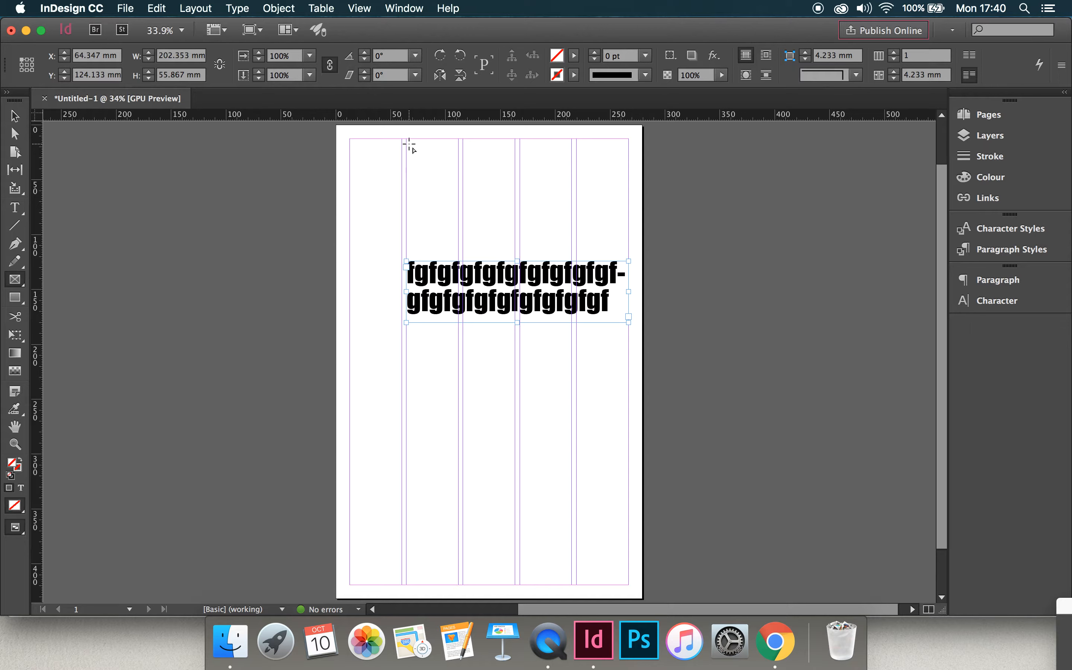
mouse_move(408, 140)
mouse_down()
mouse_move(494, 223)
mouse_move(629, 250)
mouse_up()
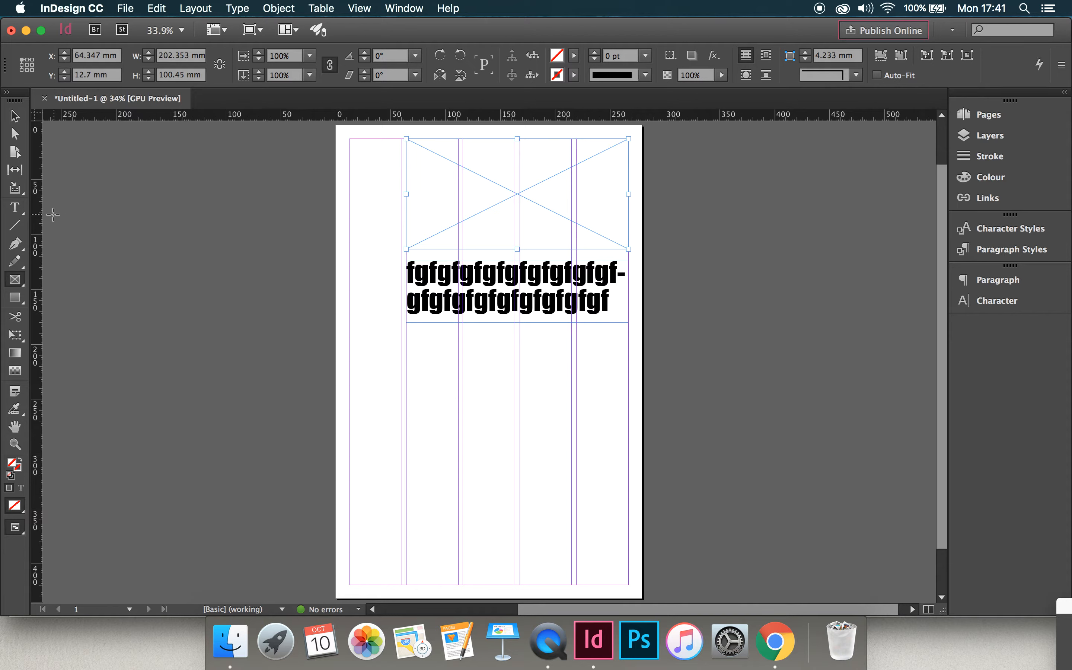
Draw a text frame about 202 × 6 mm between the picture frame and the headline and enter "Caption in here please".
click(14, 208)
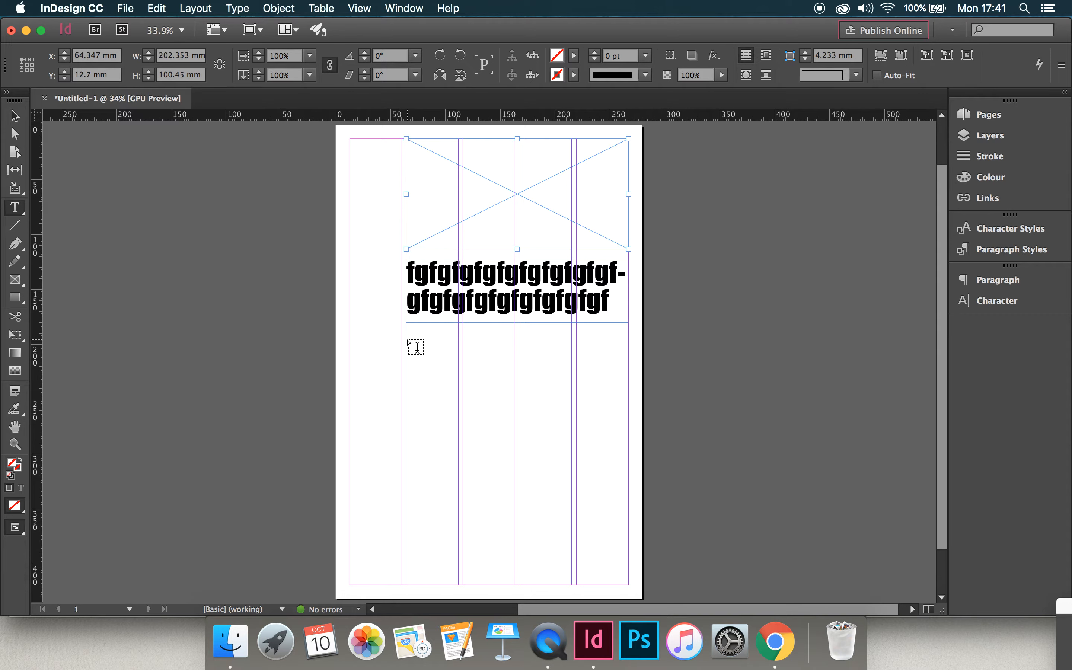
click(15, 447)
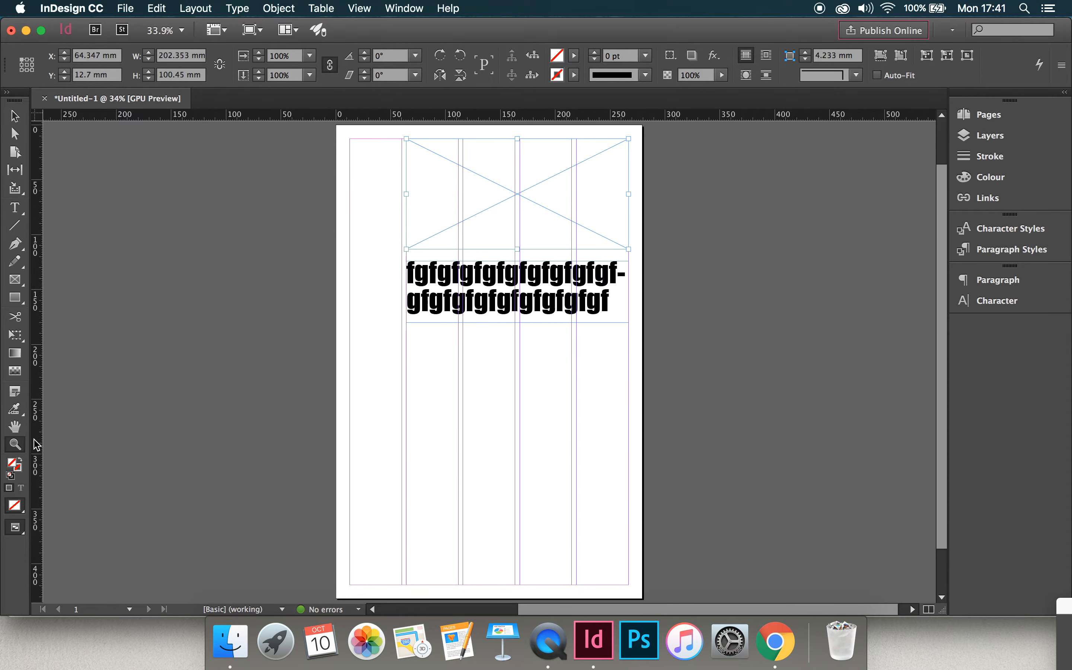
click(503, 295)
click(504, 295)
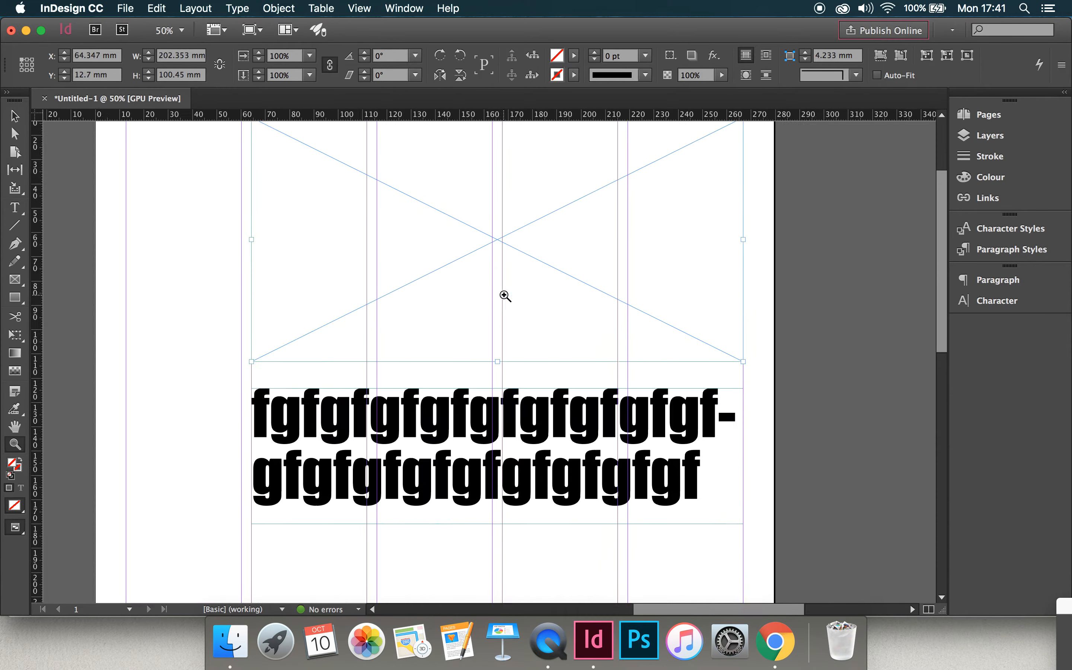
scroll(504, 295, down, 5)
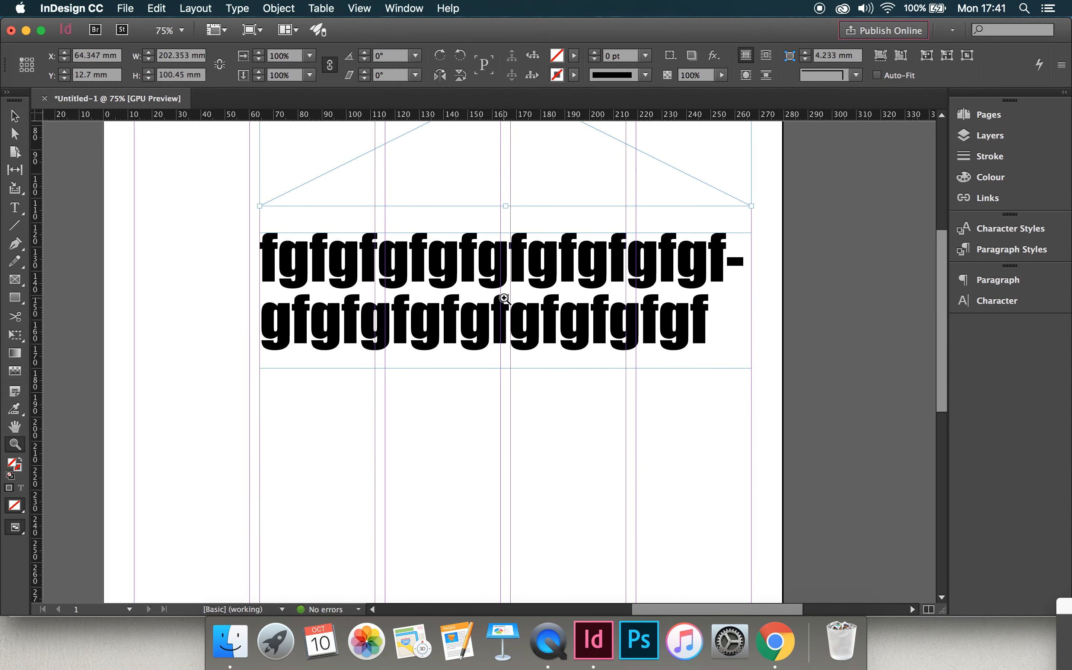
scroll(504, 295, up, 4)
click(21, 207)
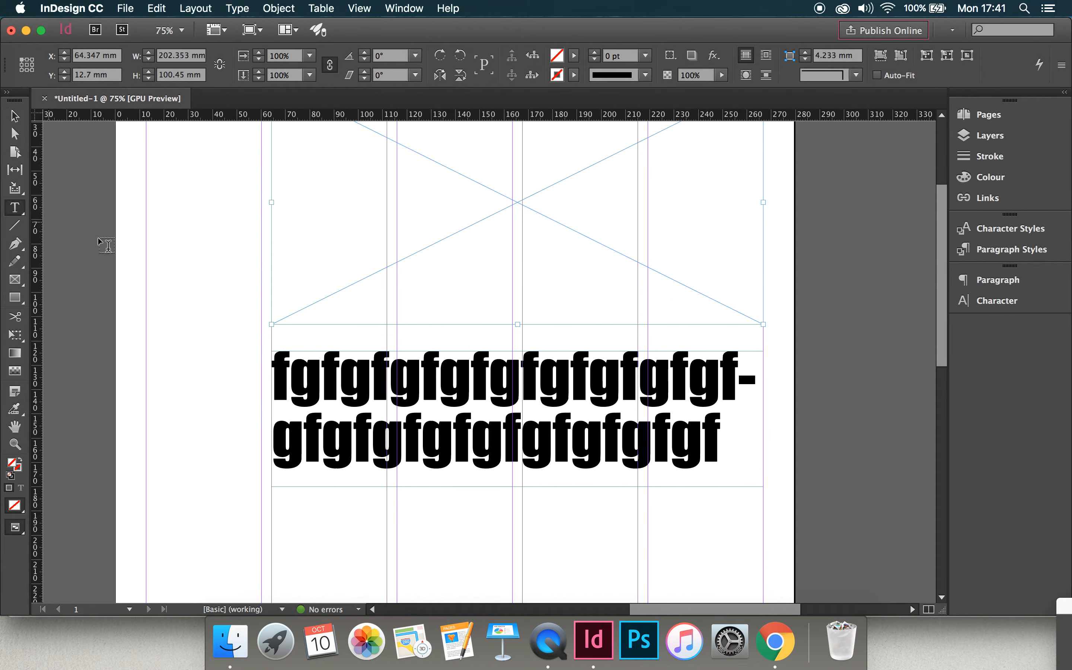
drag(274, 328, 765, 342)
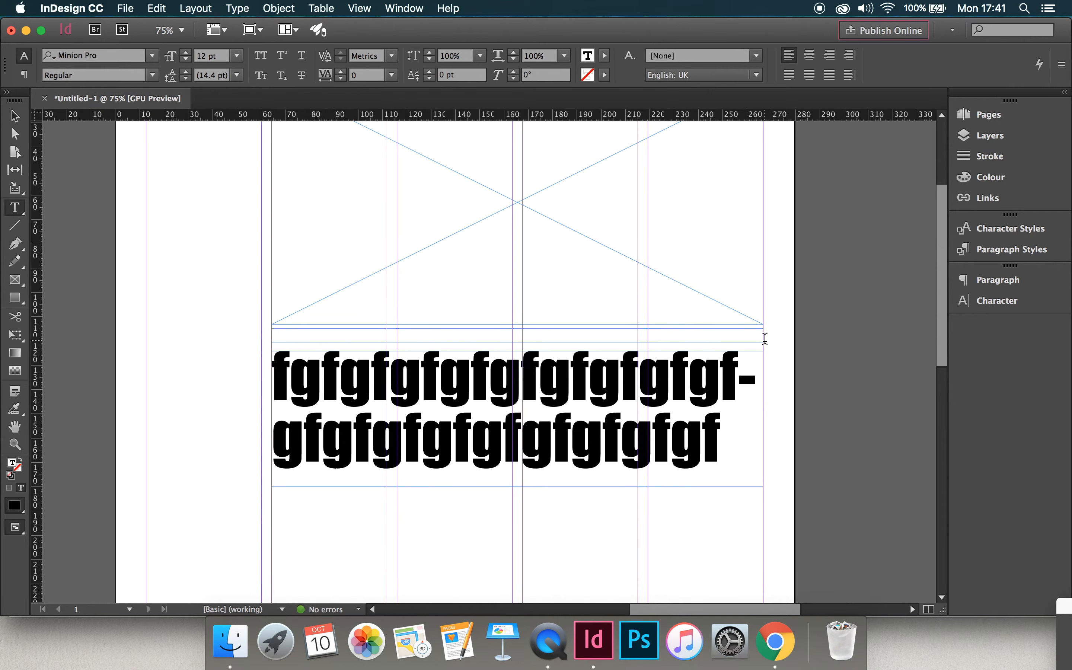
text(Caption in here please)
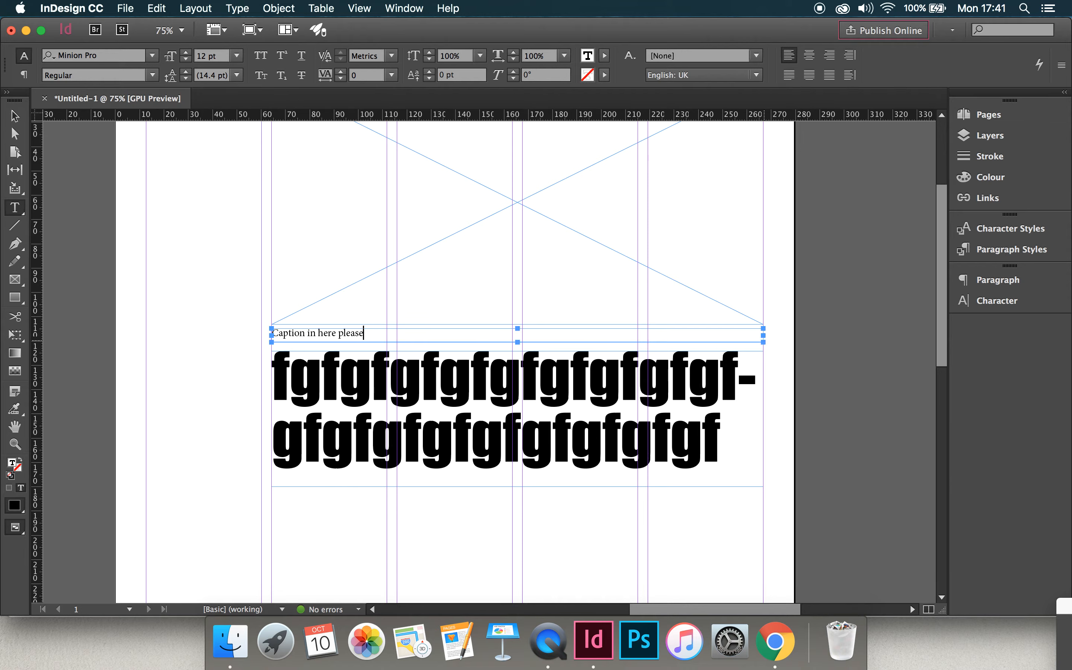
Set the whole caption text in Arial Black.
key(super+a)
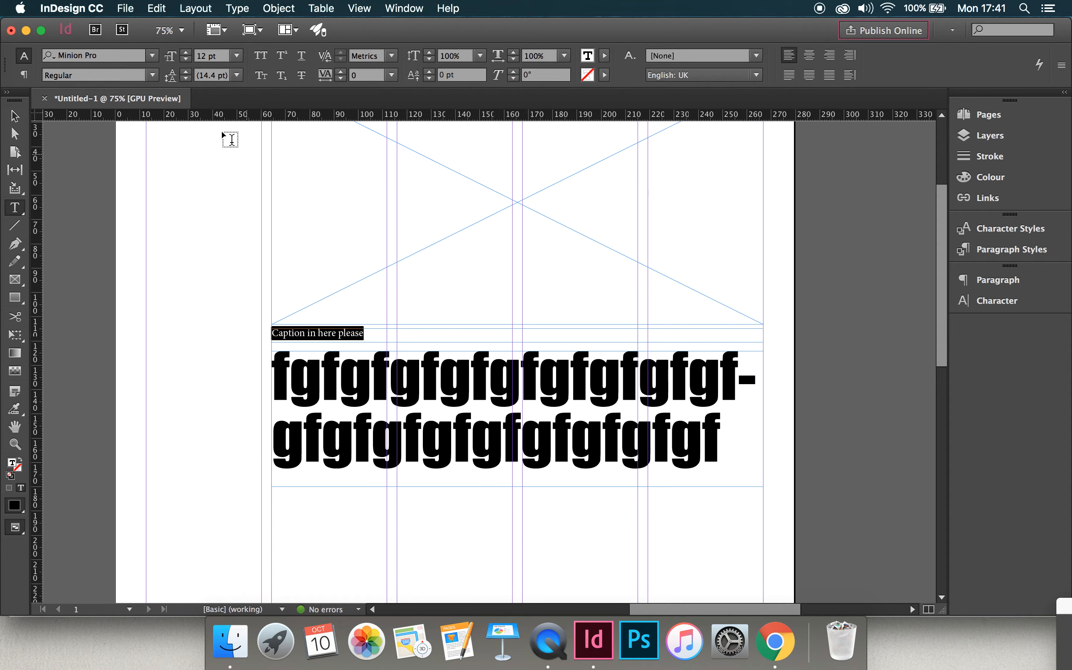
click(152, 55)
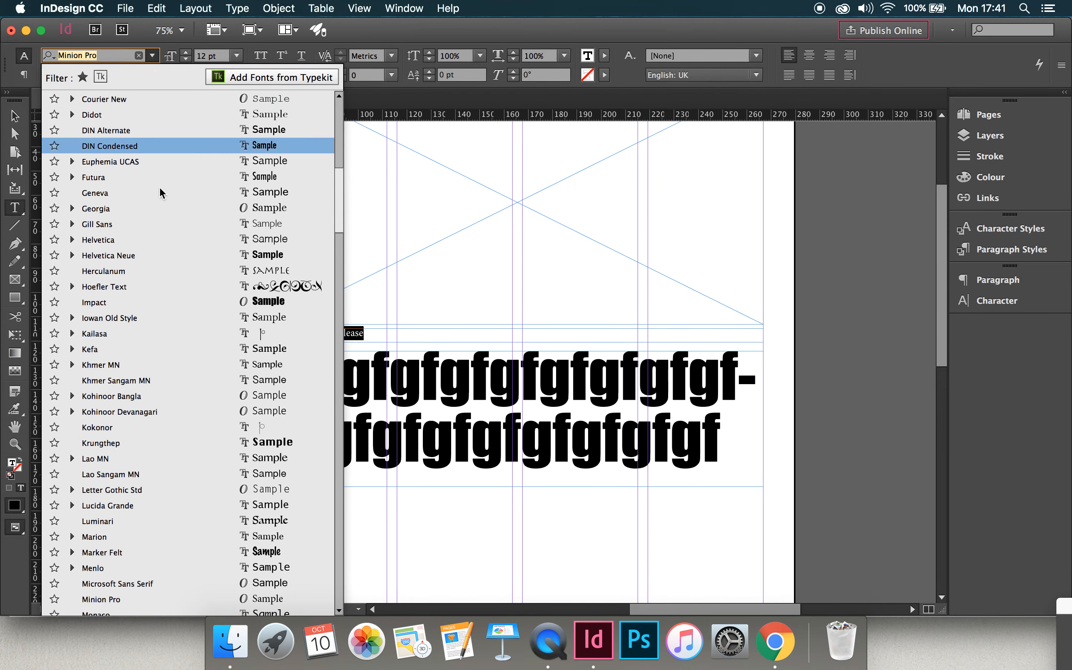
scroll(165, 223, up, 4)
scroll(166, 226, up, 1)
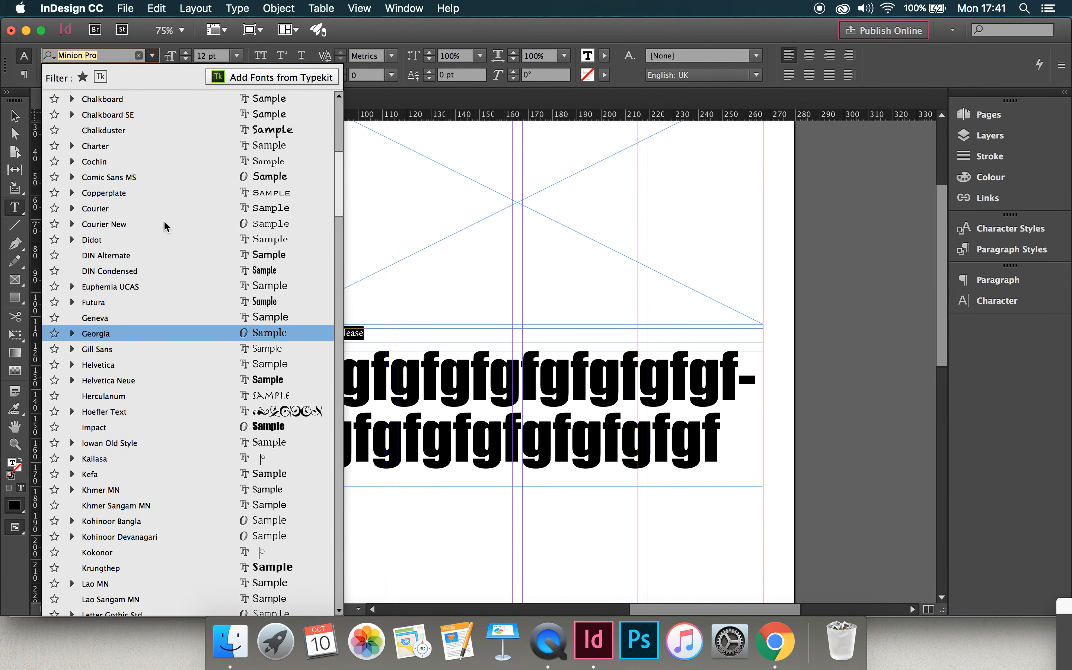
scroll(166, 226, up, 15)
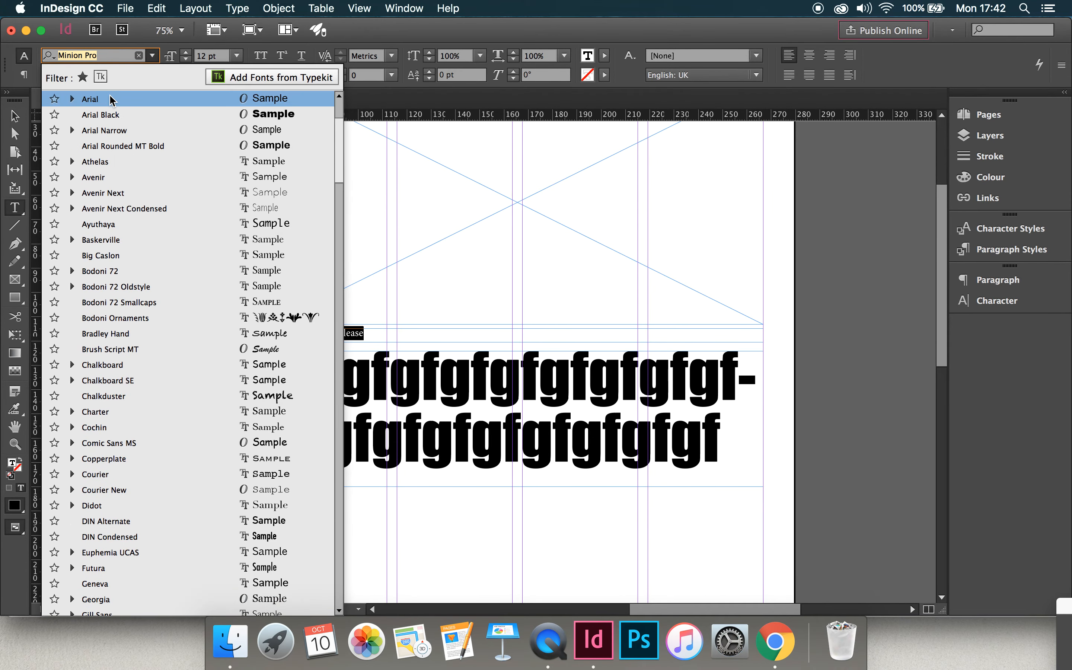
click(115, 117)
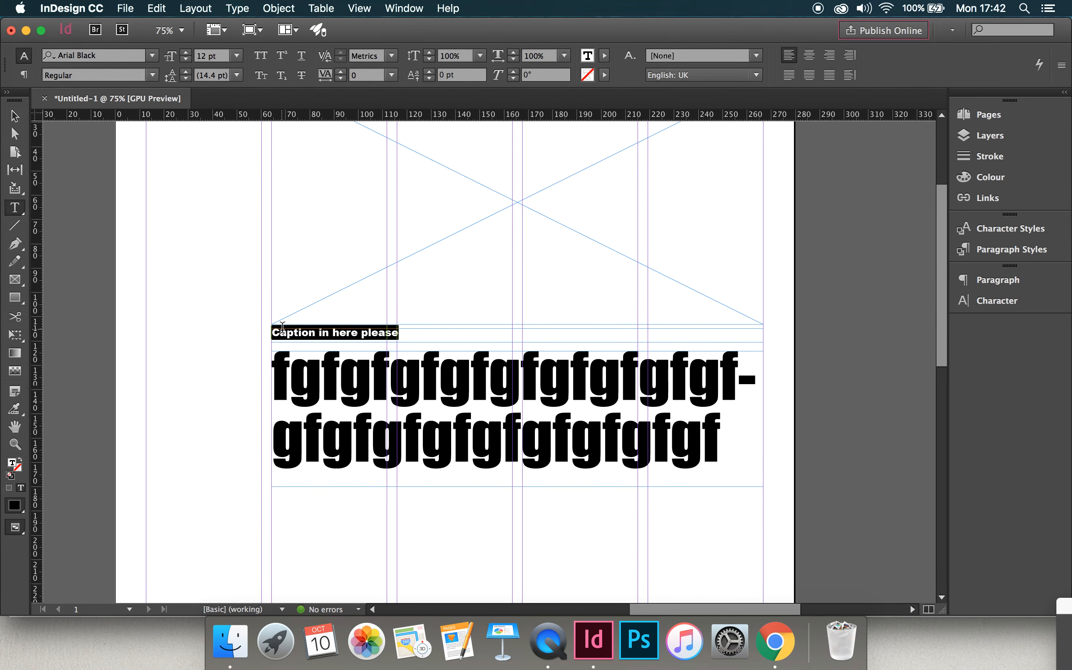
Nudge the caption frame down slightly to about Y 115.6 mm, between the picture frame and the headline.
click(13, 118)
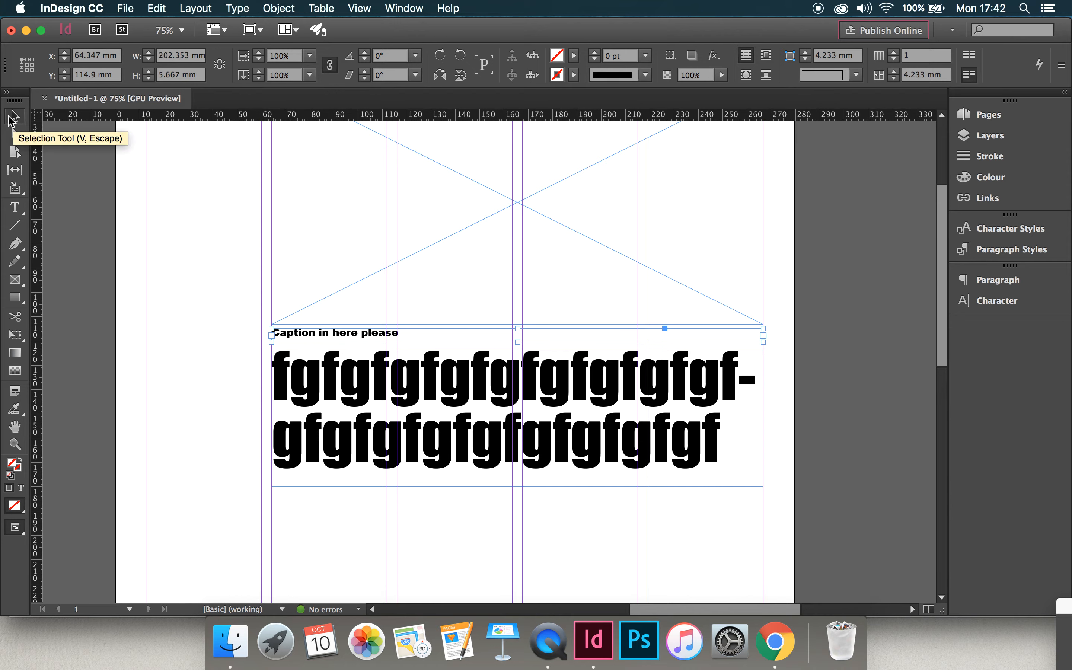
key(Down)
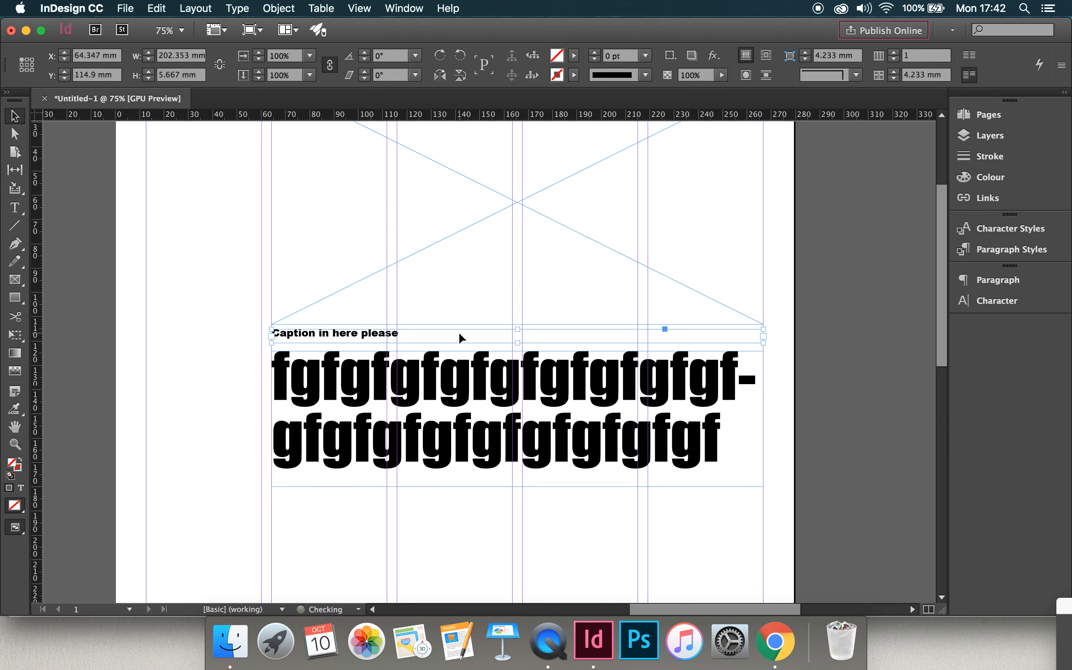
drag(459, 334, 459, 334)
key(Up)
key(Up)
key(Up)
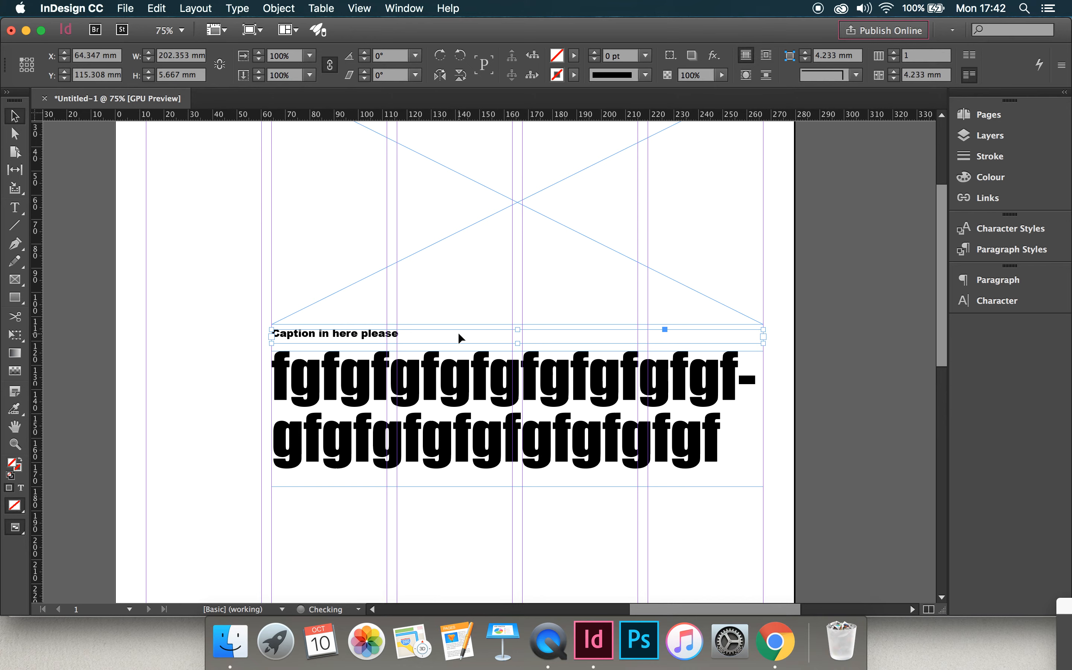
key(Down)
key(Down)
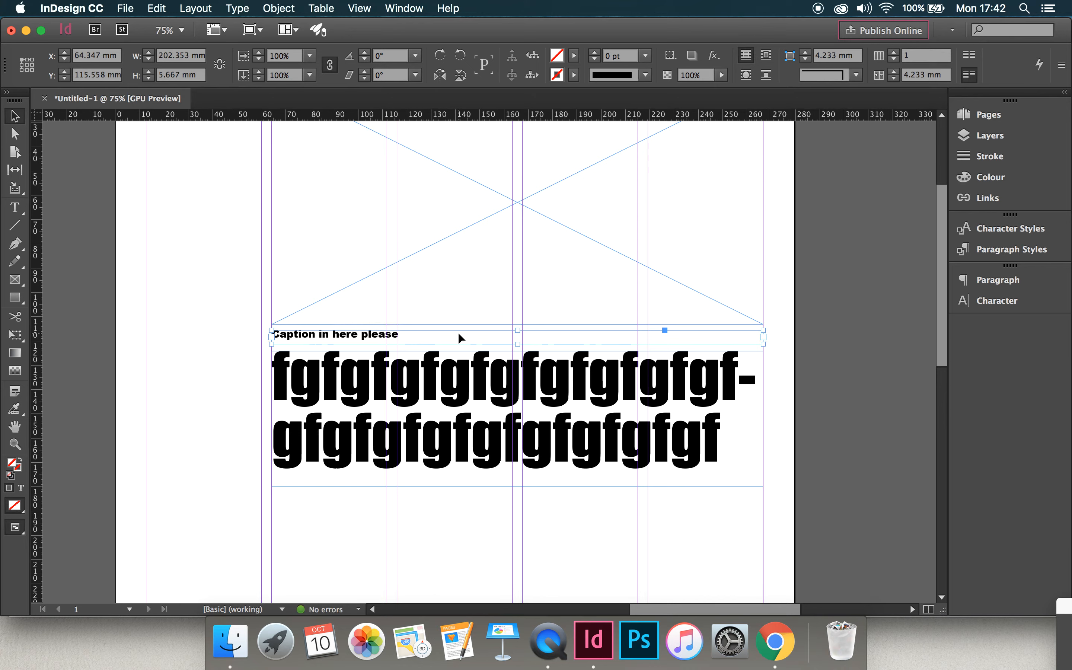
Add a 1 pt black stroke around the picture frame above the caption.
key(super+0)
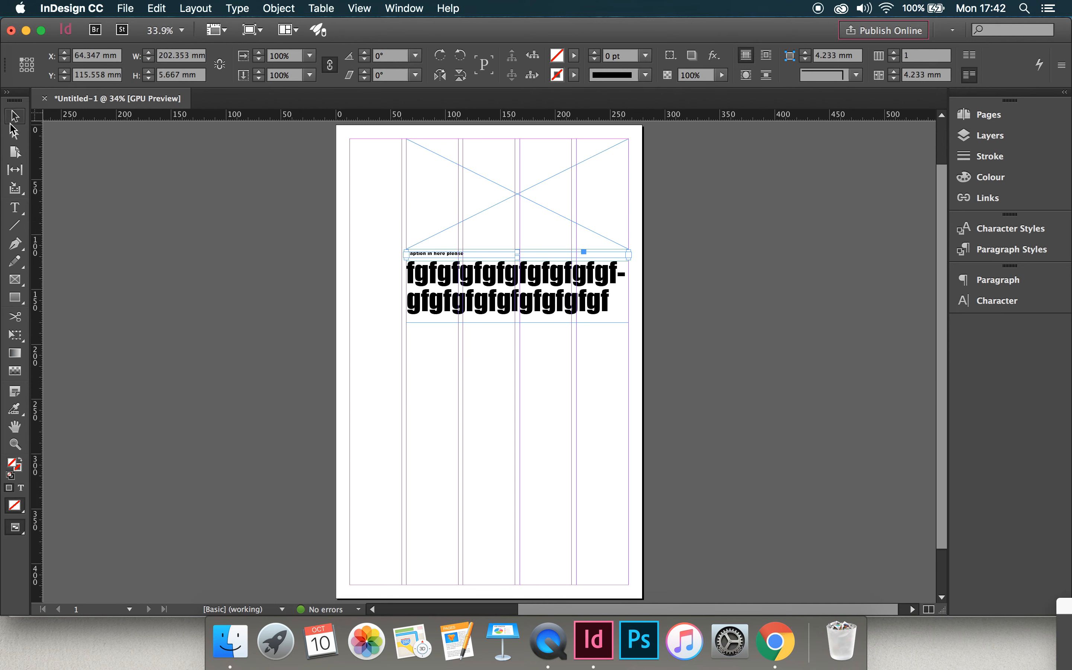
click(525, 160)
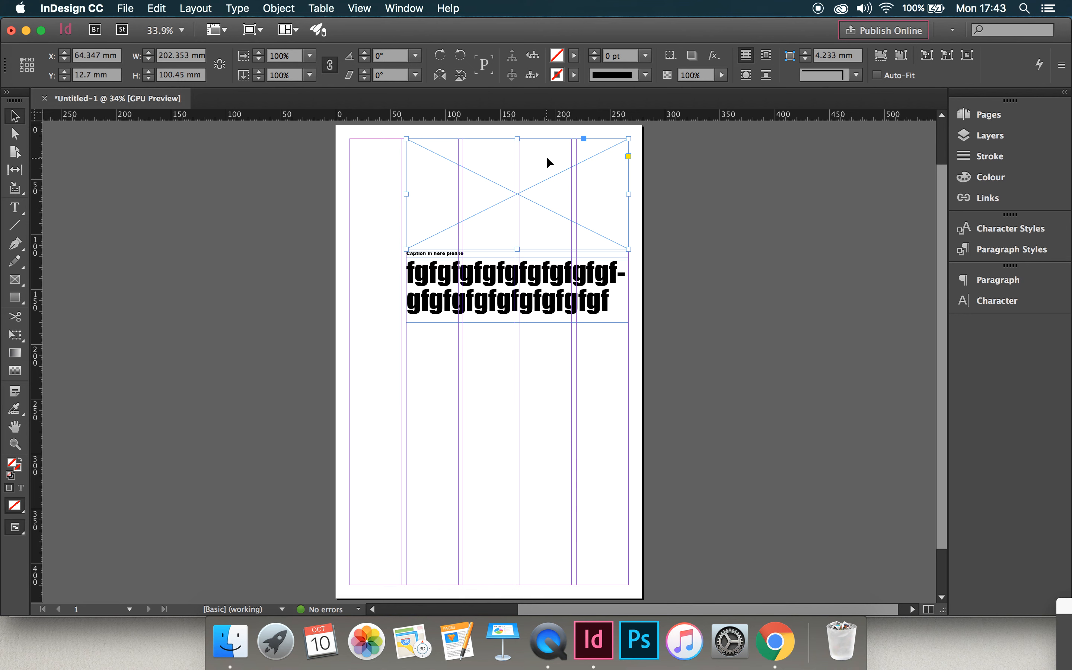
click(596, 53)
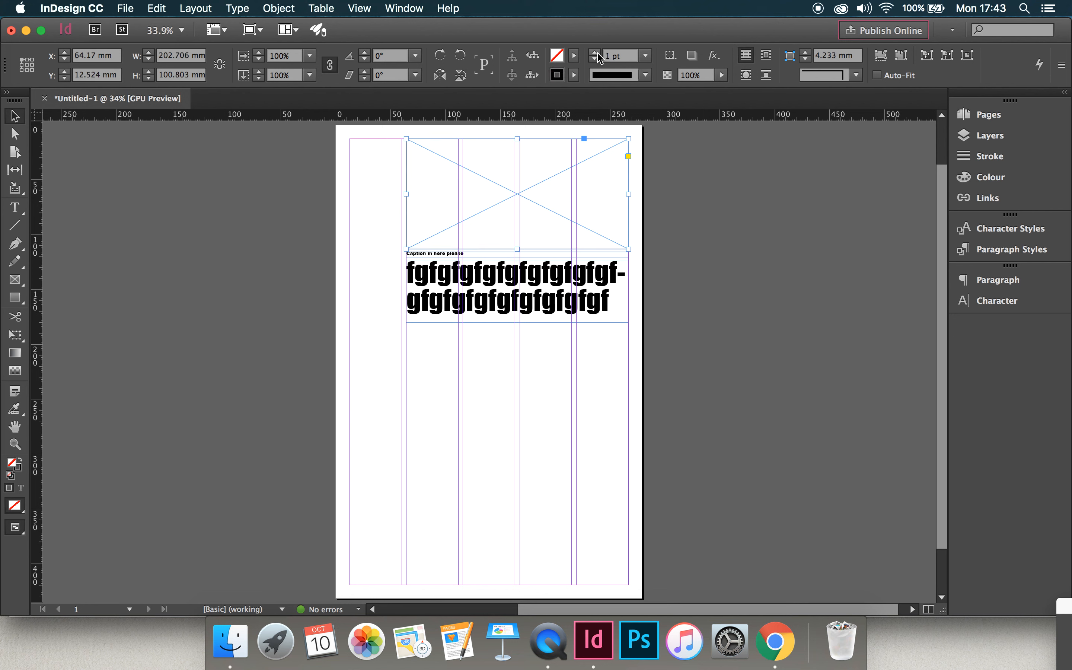
Try a heavier 8 pt stroke on the picture frame, bring it back to 1 pt and deselect the frame.
click(596, 54)
click(596, 53)
click(597, 54)
click(597, 53)
click(596, 54)
click(596, 54)
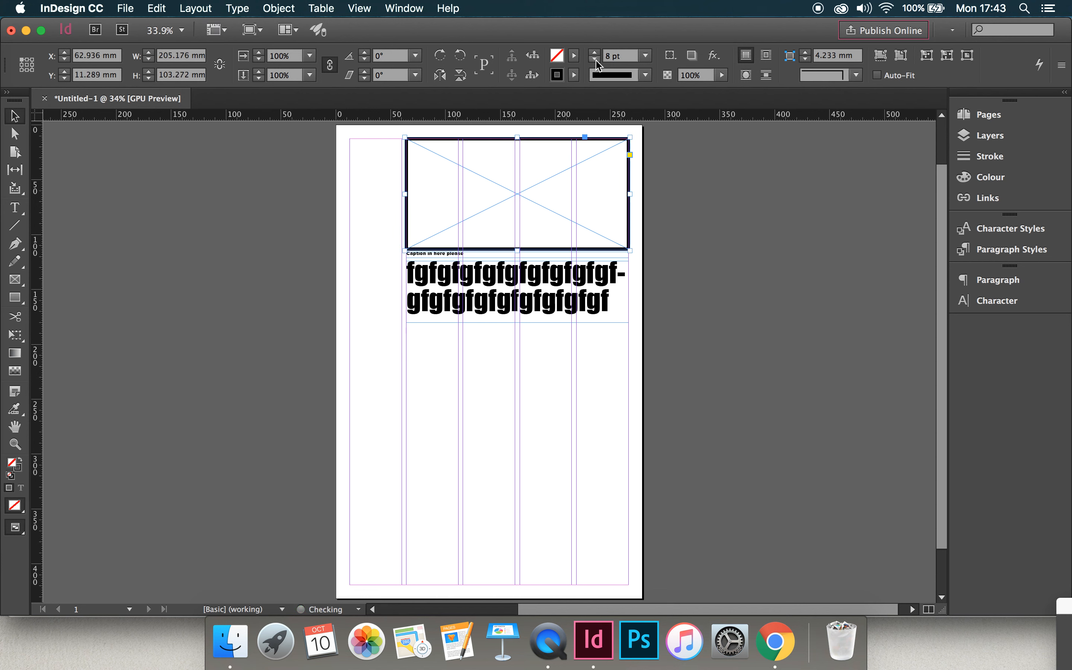
click(595, 59)
click(595, 59)
click(596, 60)
click(596, 60)
click(596, 60)
click(596, 60)
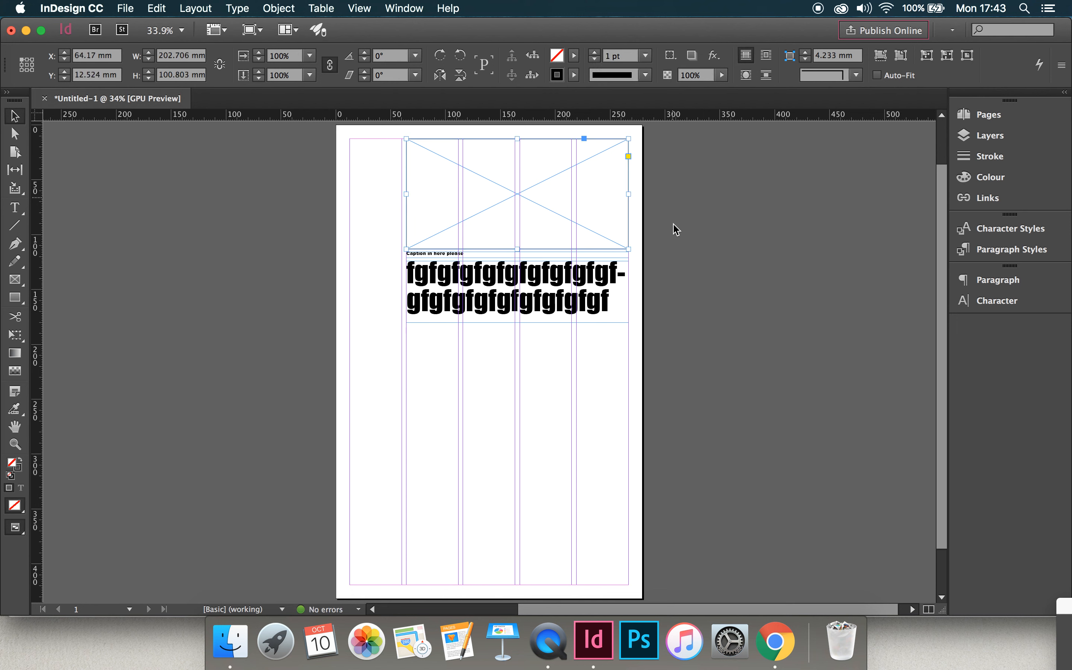
click(642, 225)
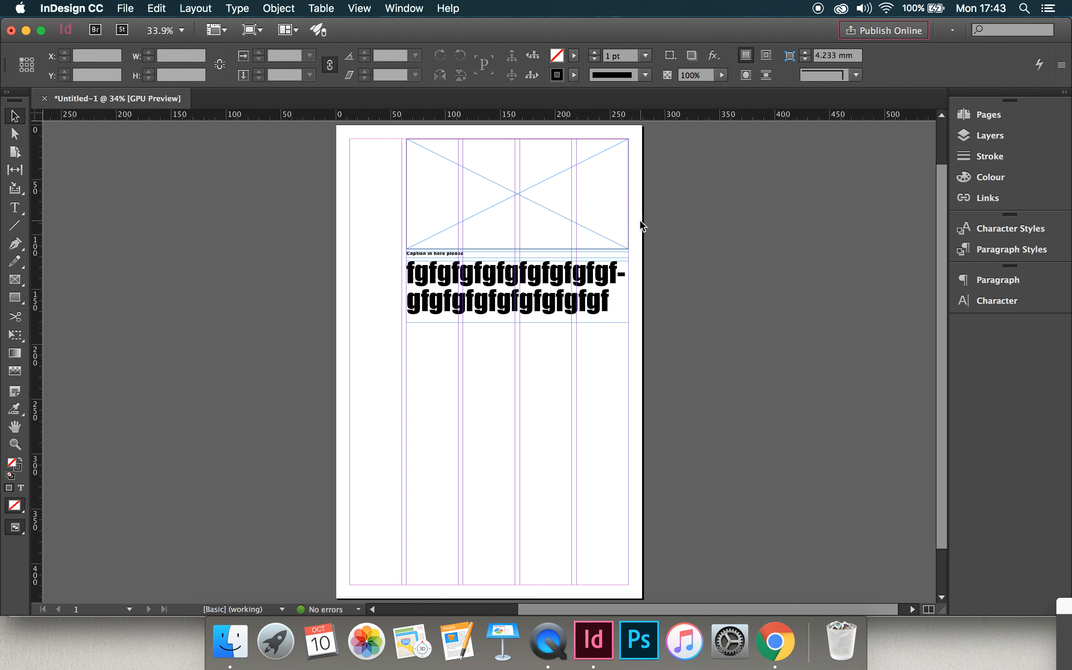